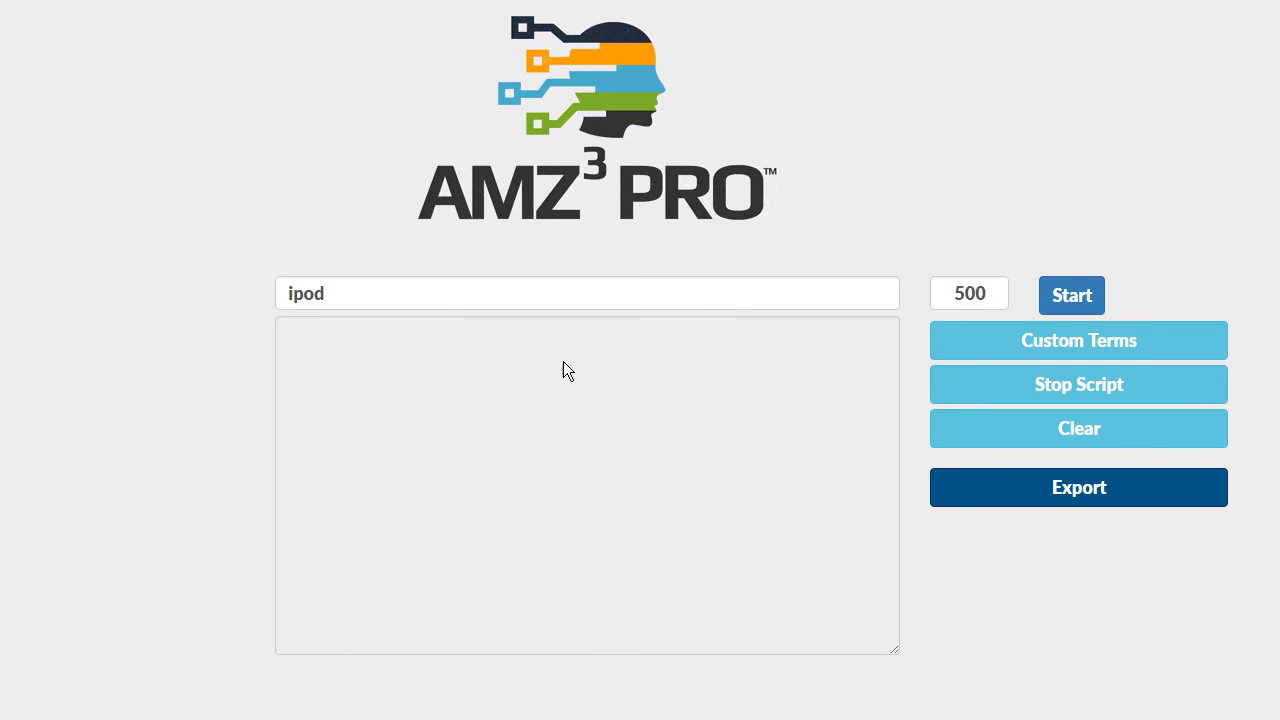
# Step: Paste the list of colour, quality and material words into the custom search terms and set them for the ipod search
pyautogui.click(371, 292)
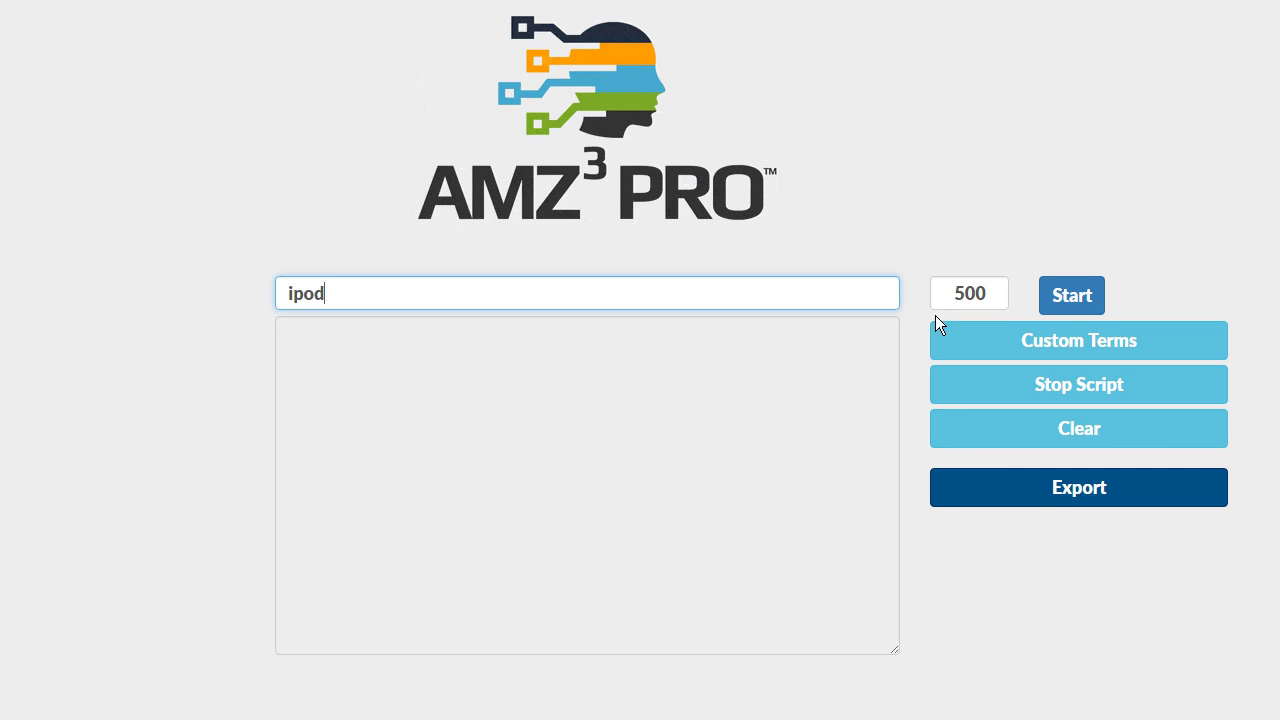
pyautogui.click(1040, 348)
pyautogui.rightClick(474, 127)
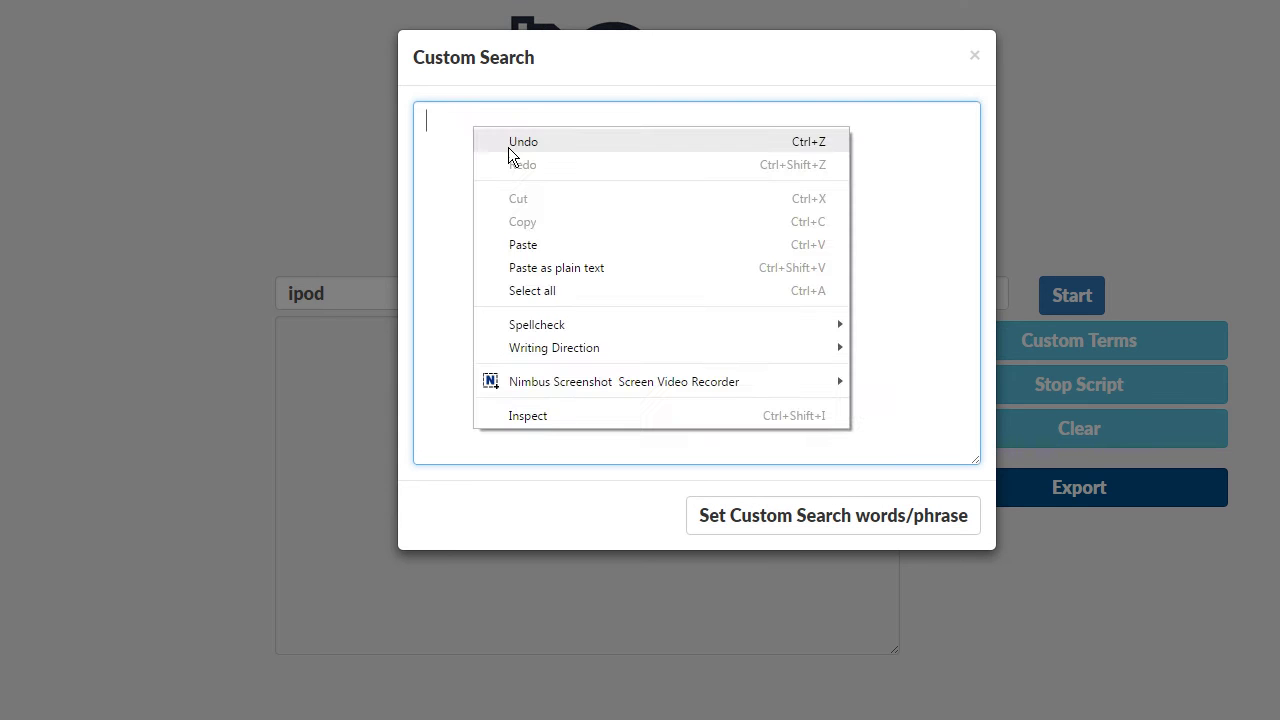
pyautogui.click(534, 244)
pyautogui.moveTo(969, 325); pyautogui.dragTo(985, 146)
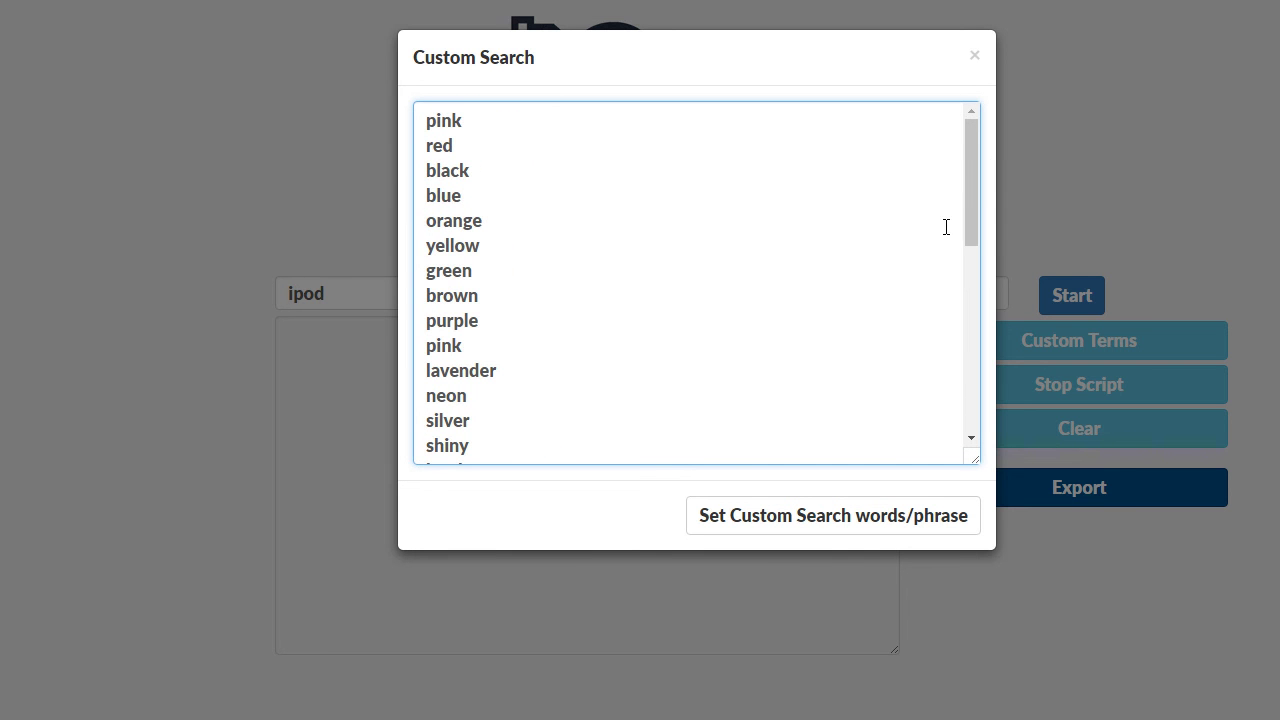
pyautogui.moveTo(969, 199); pyautogui.dragTo(980, 414)
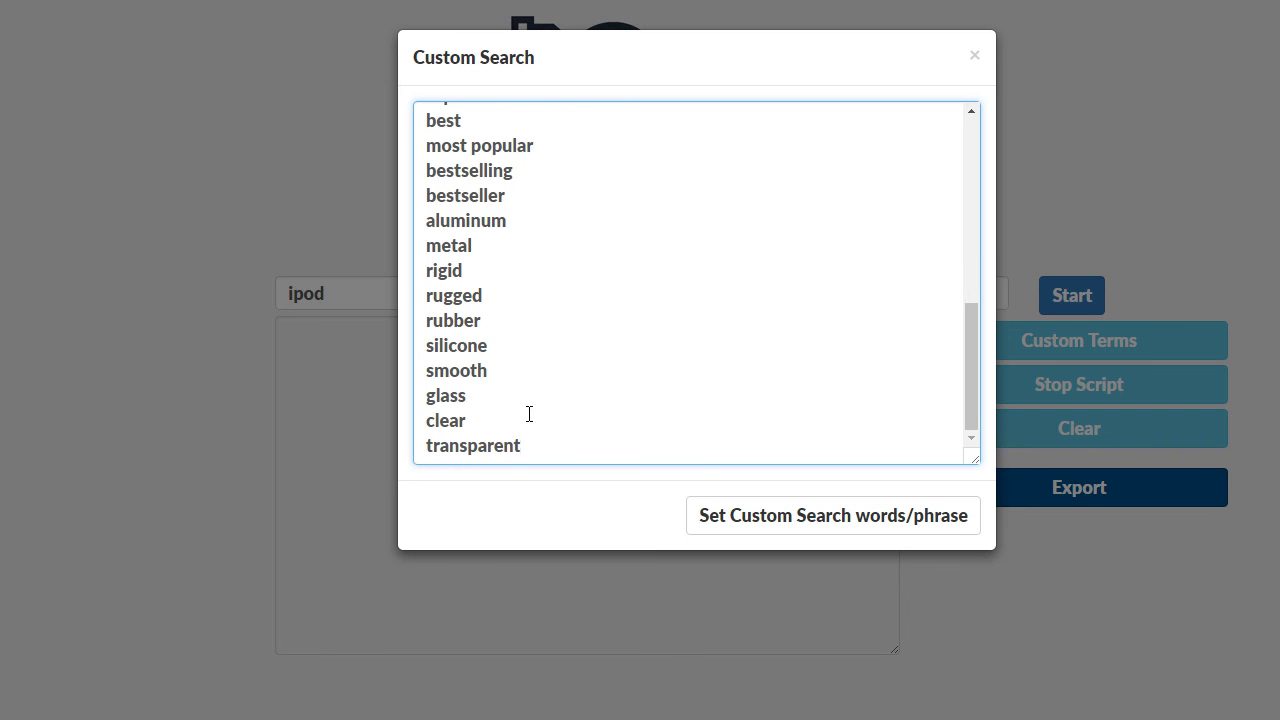
pyautogui.scroll(3, 974, 300)
pyautogui.moveTo(976, 285); pyautogui.dragTo(971, 180)
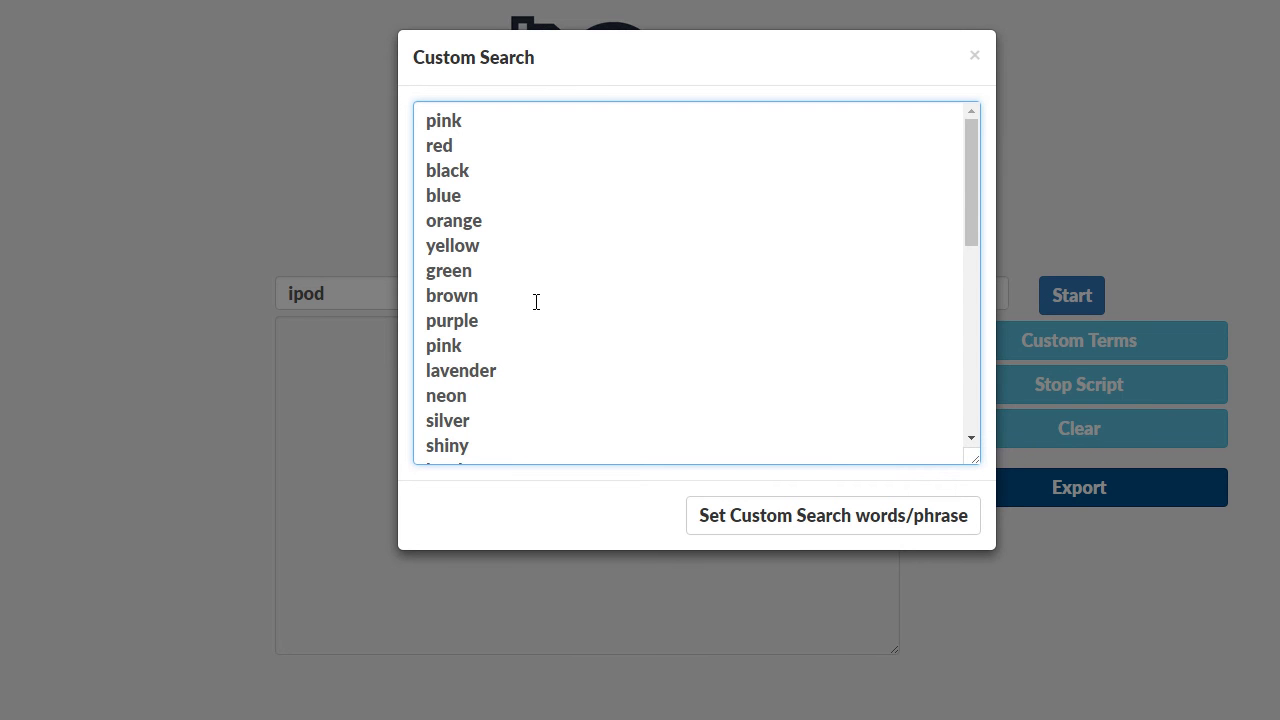
pyautogui.click(774, 518)
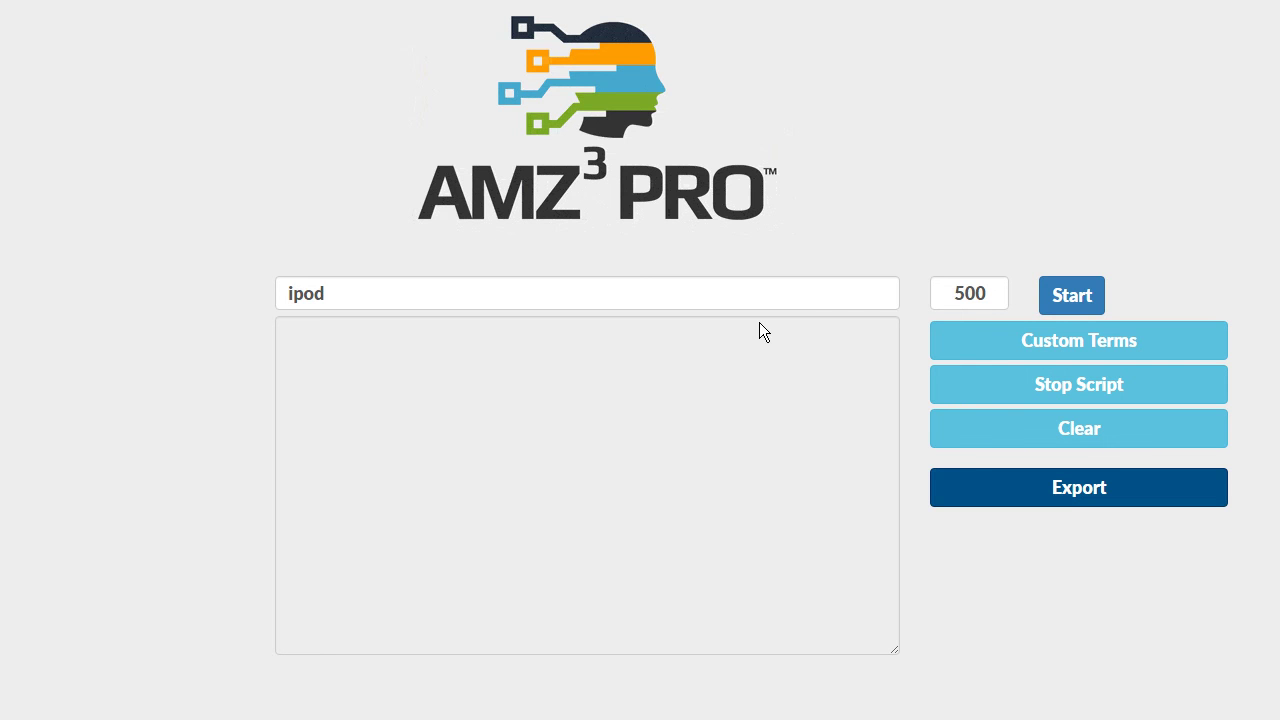
# Step: Start the ipod keyword search, requiring keywords to contain ipod or ipods
pyautogui.click(1086, 298)
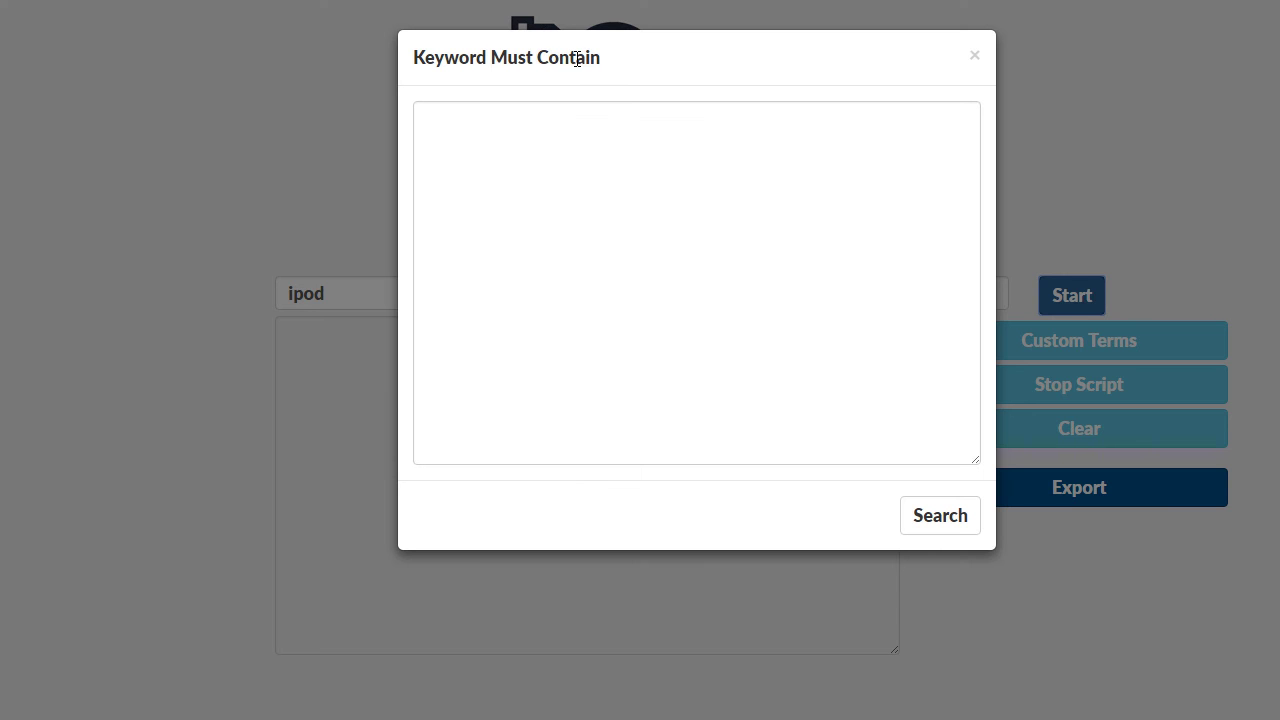
pyautogui.click(465, 152)
pyautogui.write('ipod')
pyautogui.press('Return')
pyautogui.write('ipods')
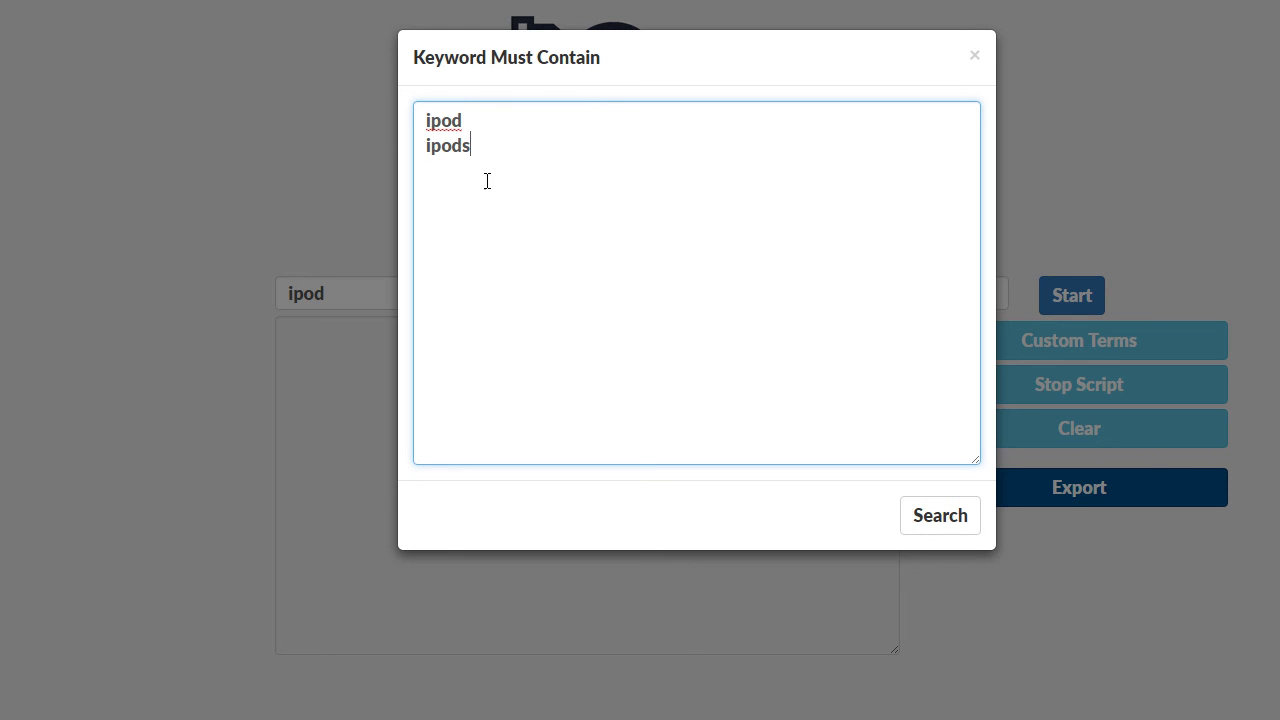
pyautogui.moveTo(468, 121); pyautogui.dragTo(414, 122)
pyautogui.moveTo(478, 150); pyautogui.dragTo(400, 154)
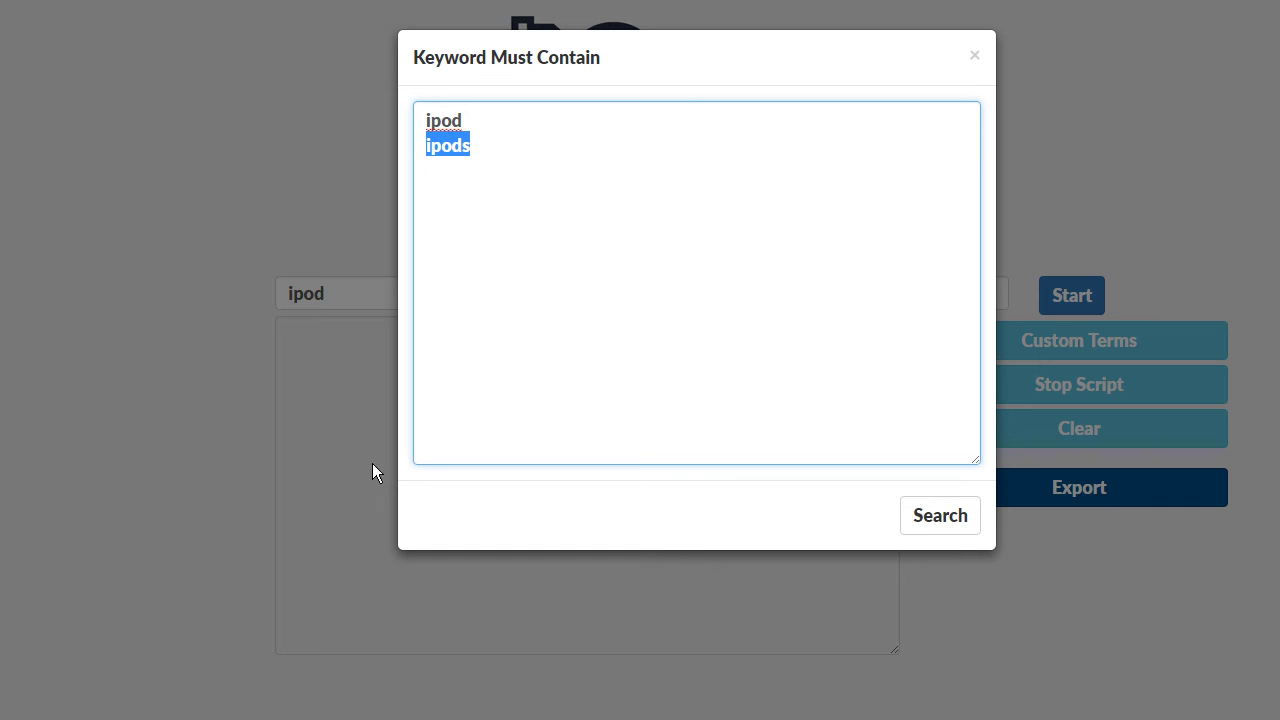
pyautogui.click(934, 517)
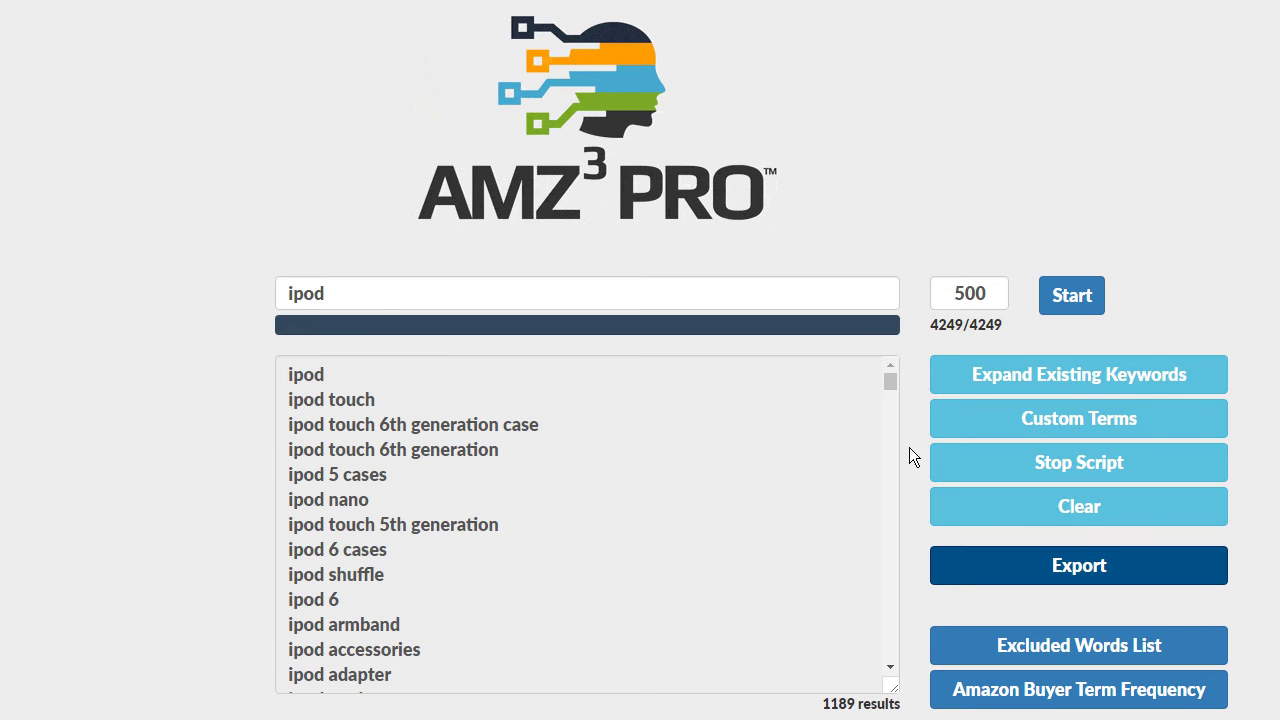
# Step: Review the generated ipod keywords through to the end of the list and export them
pyautogui.moveTo(889, 380); pyautogui.dragTo(896, 534)
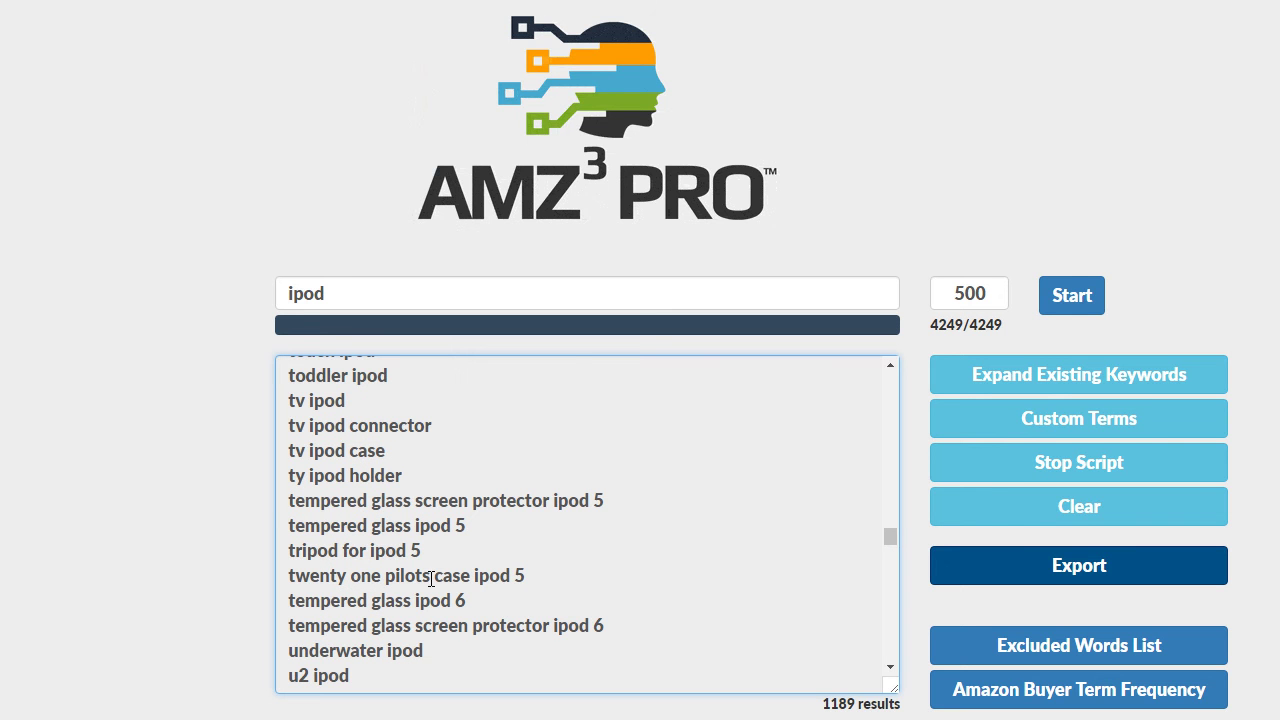
pyautogui.doubleClick(570, 500)
pyautogui.moveTo(888, 534); pyautogui.dragTo(907, 374)
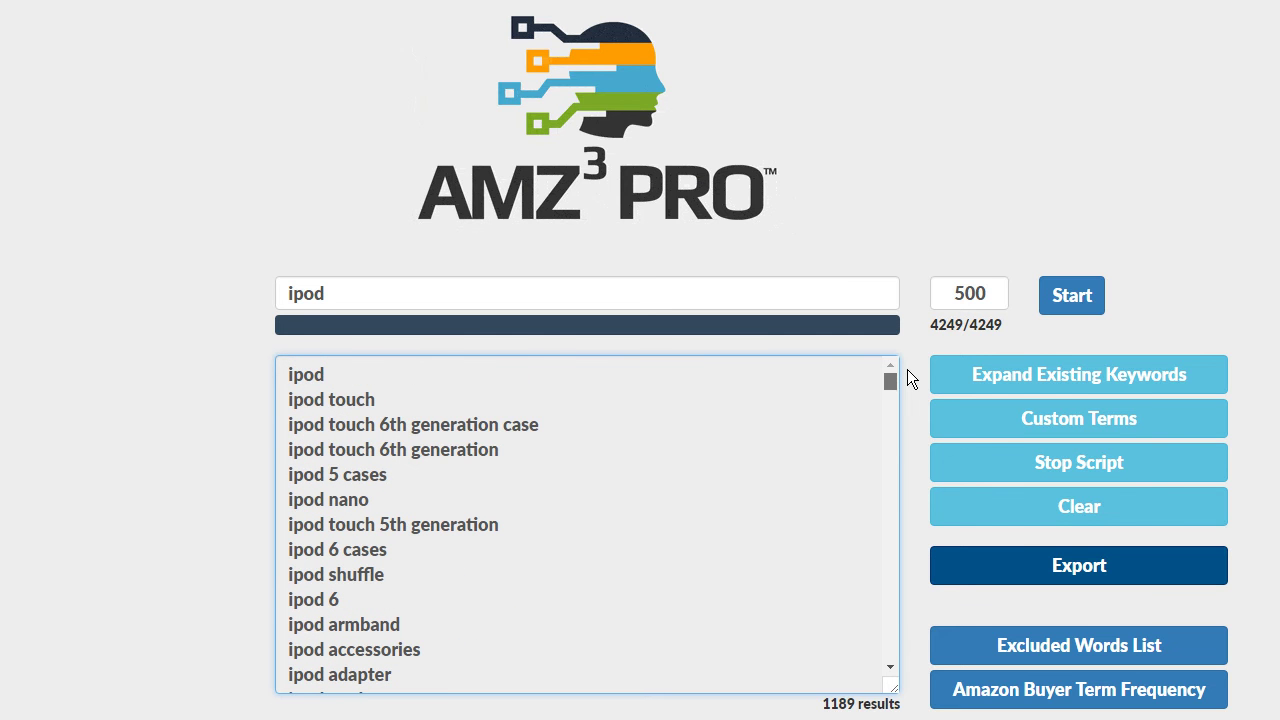
pyautogui.scroll(-10, 531, 554)
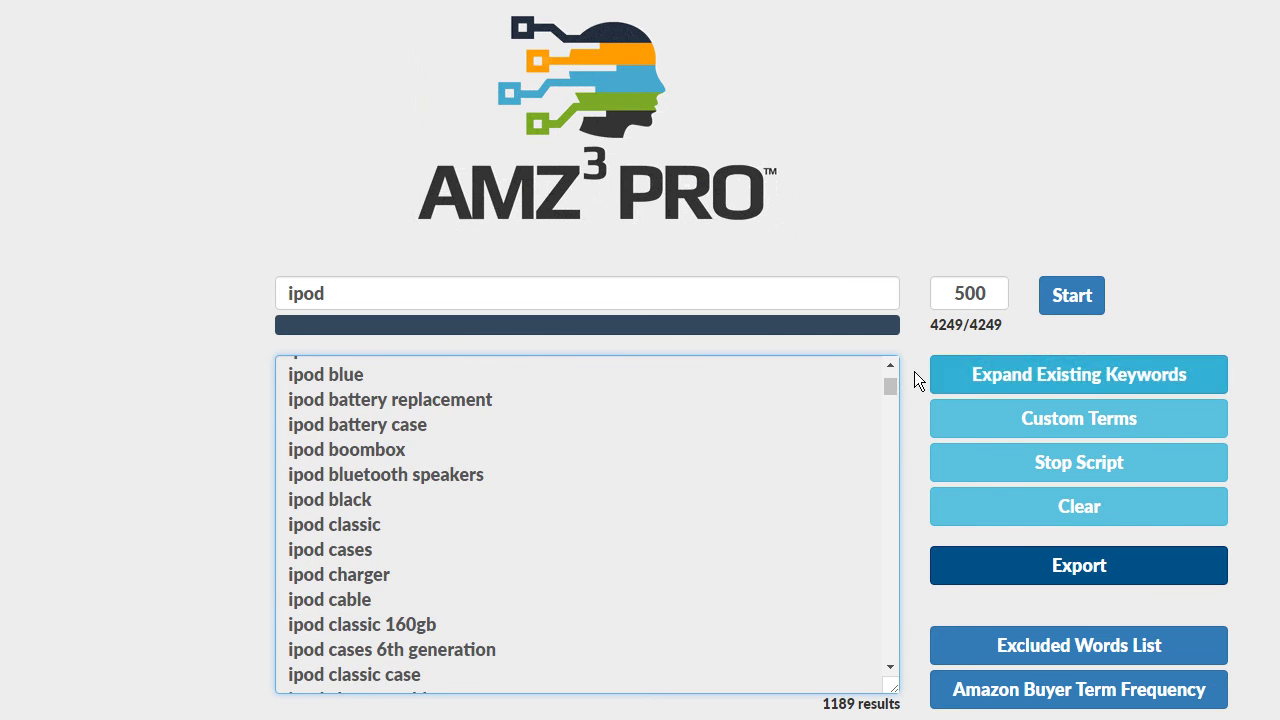
pyautogui.moveTo(889, 385); pyautogui.dragTo(915, 451)
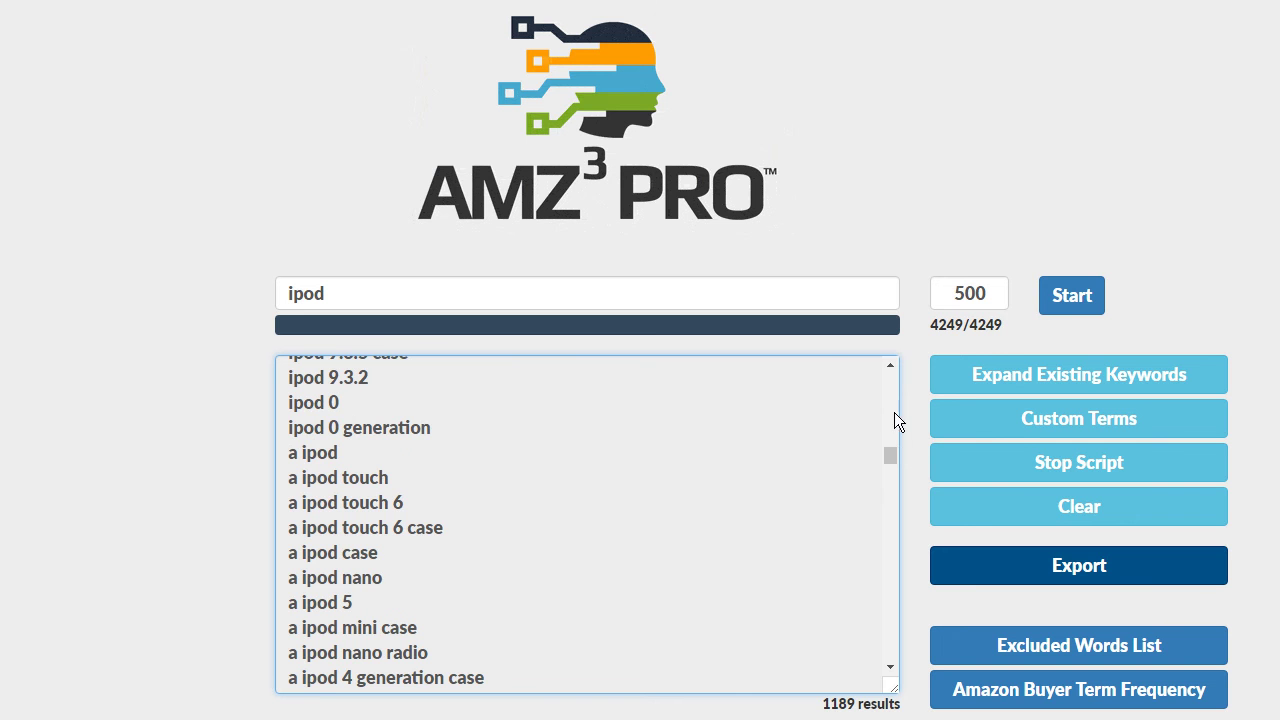
pyautogui.moveTo(890, 456); pyautogui.dragTo(912, 655)
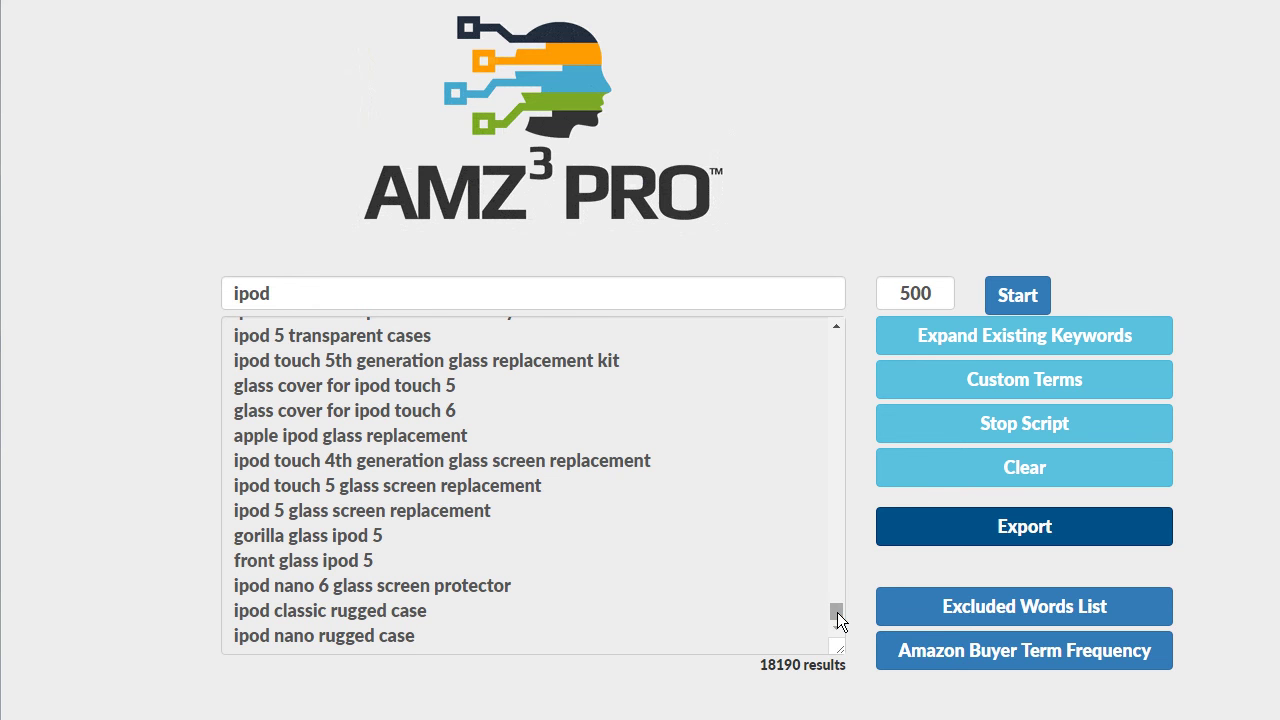
pyautogui.moveTo(829, 607)
pyautogui.mouseDown()
pyautogui.moveTo(842, 340)
pyautogui.moveTo(832, 478)
pyautogui.moveTo(854, 568)
pyautogui.moveTo(844, 621)
pyautogui.mouseUp()
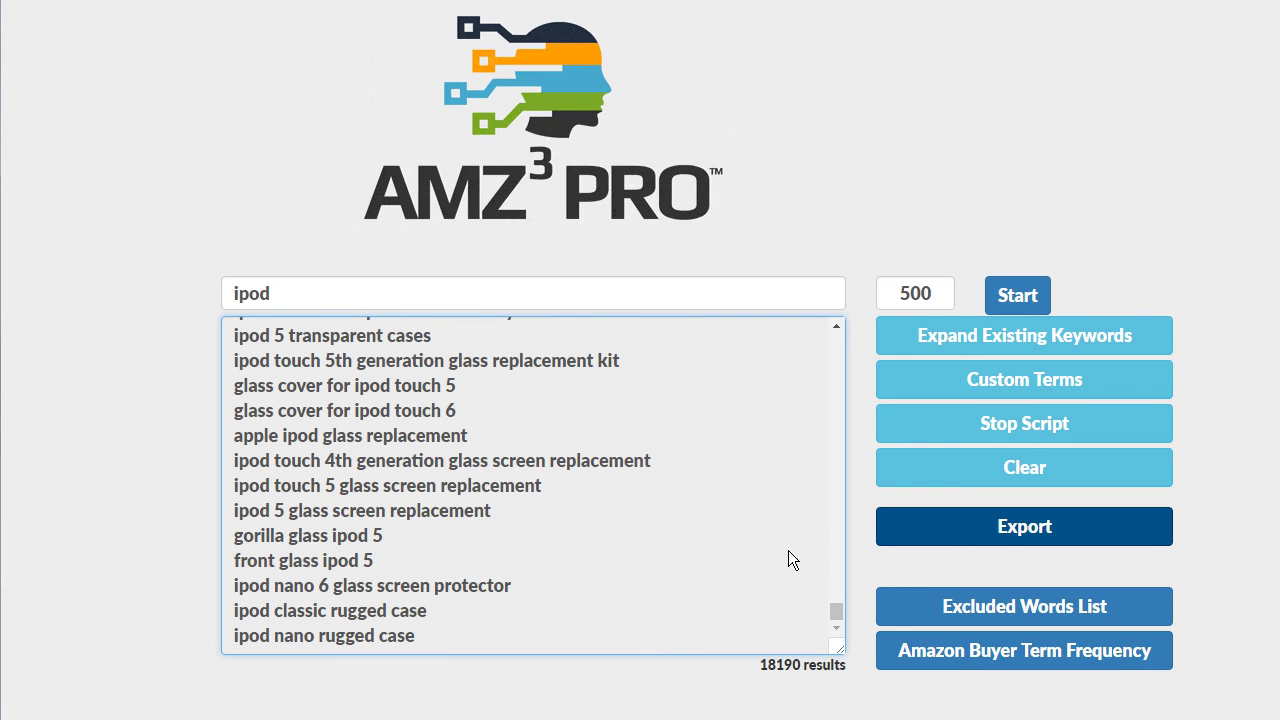
pyautogui.click(1010, 531)
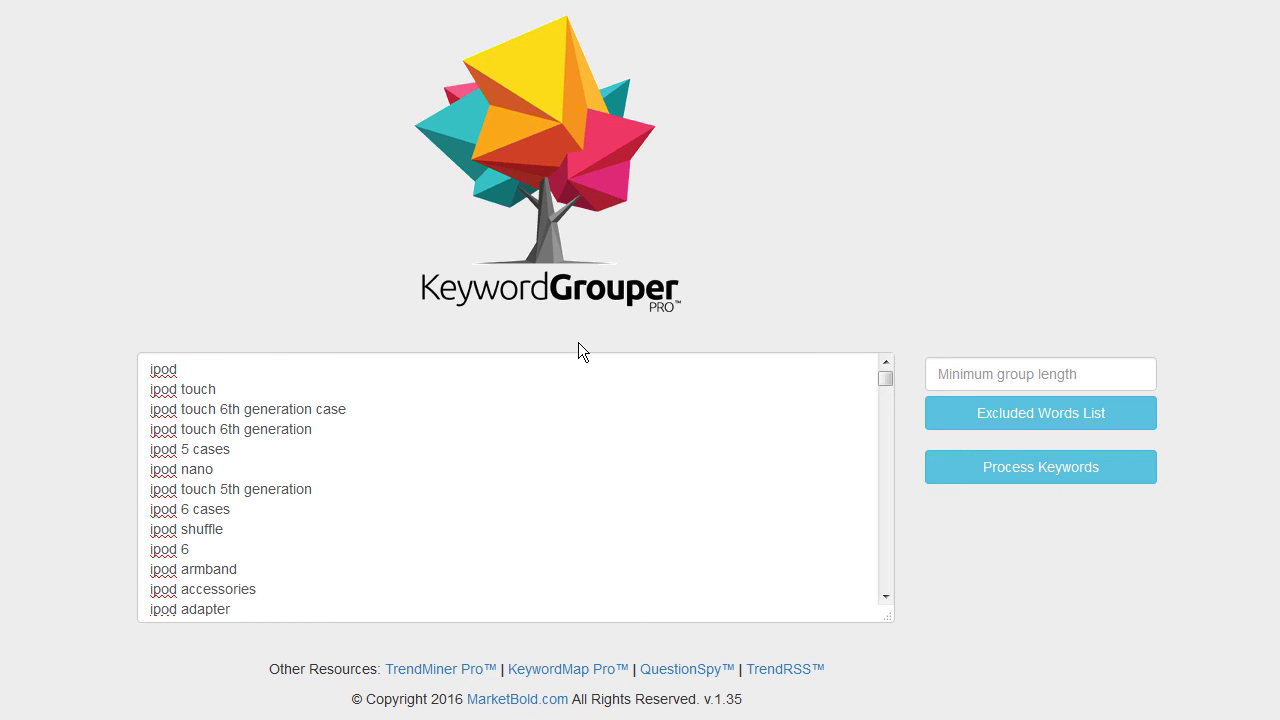
# Step: In Keyword Grouper Pro, process the keywords with a minimum group length of 3 and ipod and ipods entered atop the excluded words
pyautogui.click(968, 373)
pyautogui.write('3')
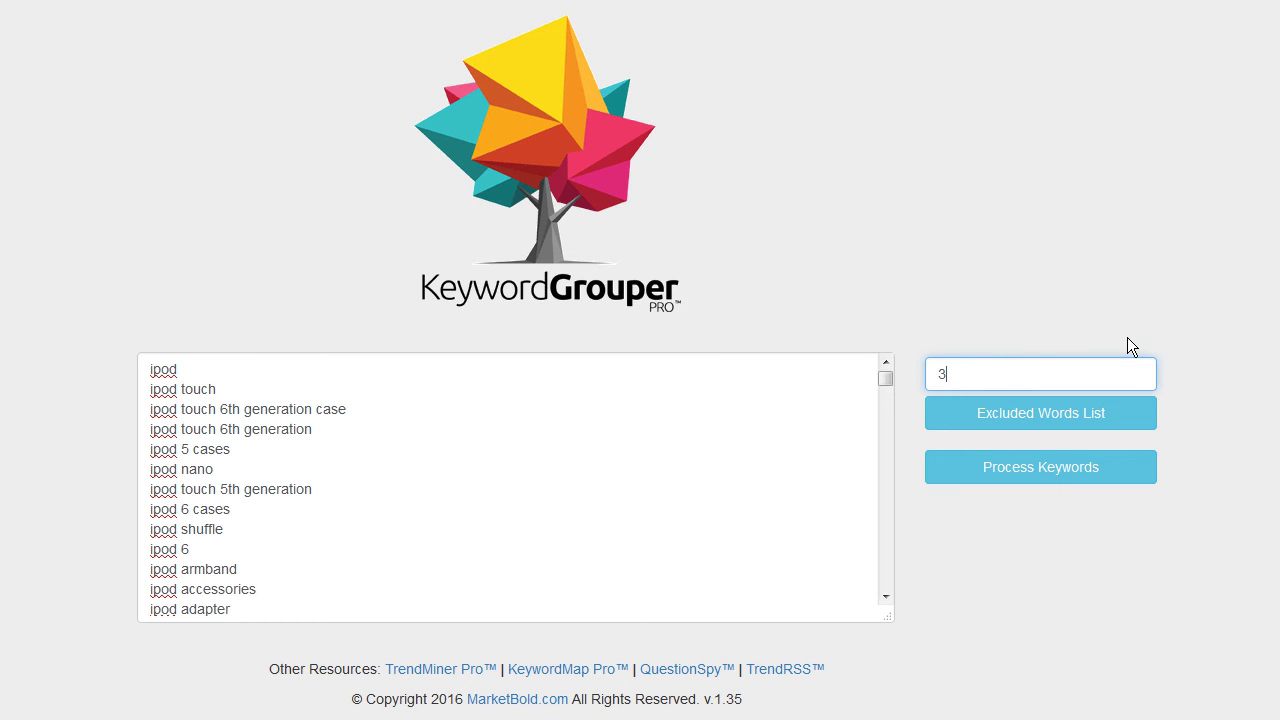
pyautogui.click(1006, 416)
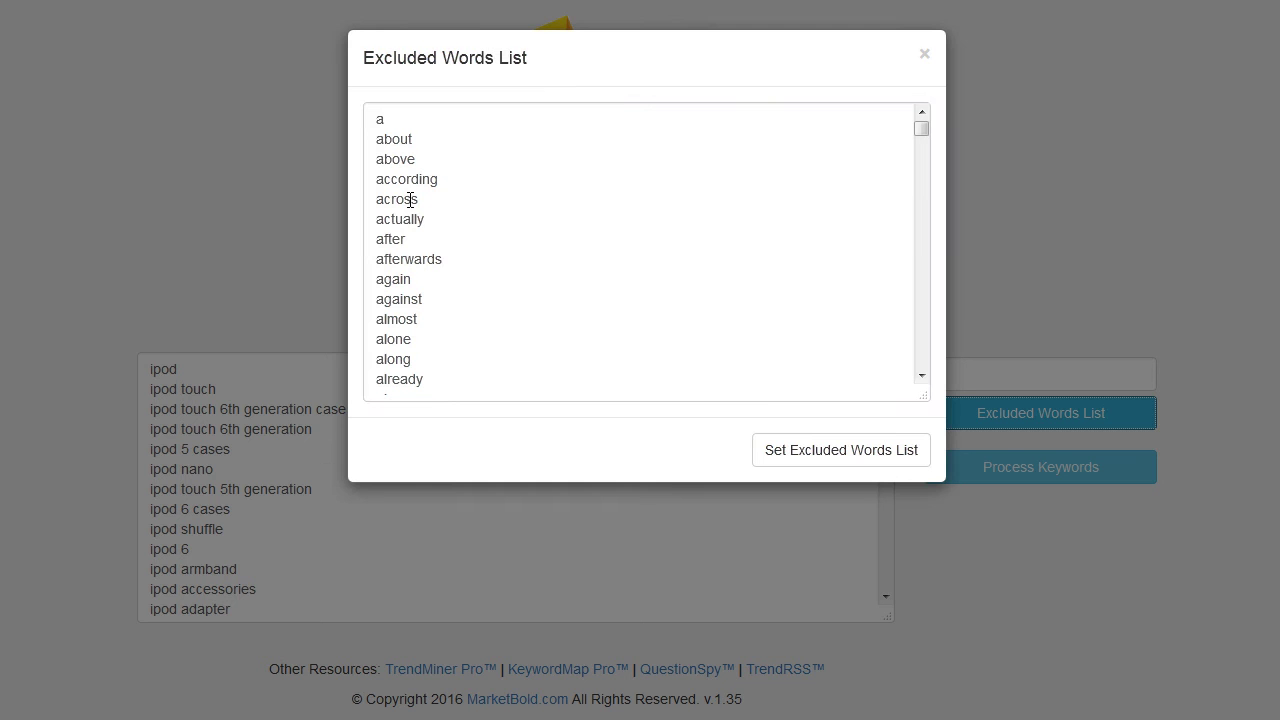
pyautogui.press('Return')
pyautogui.press('Up')
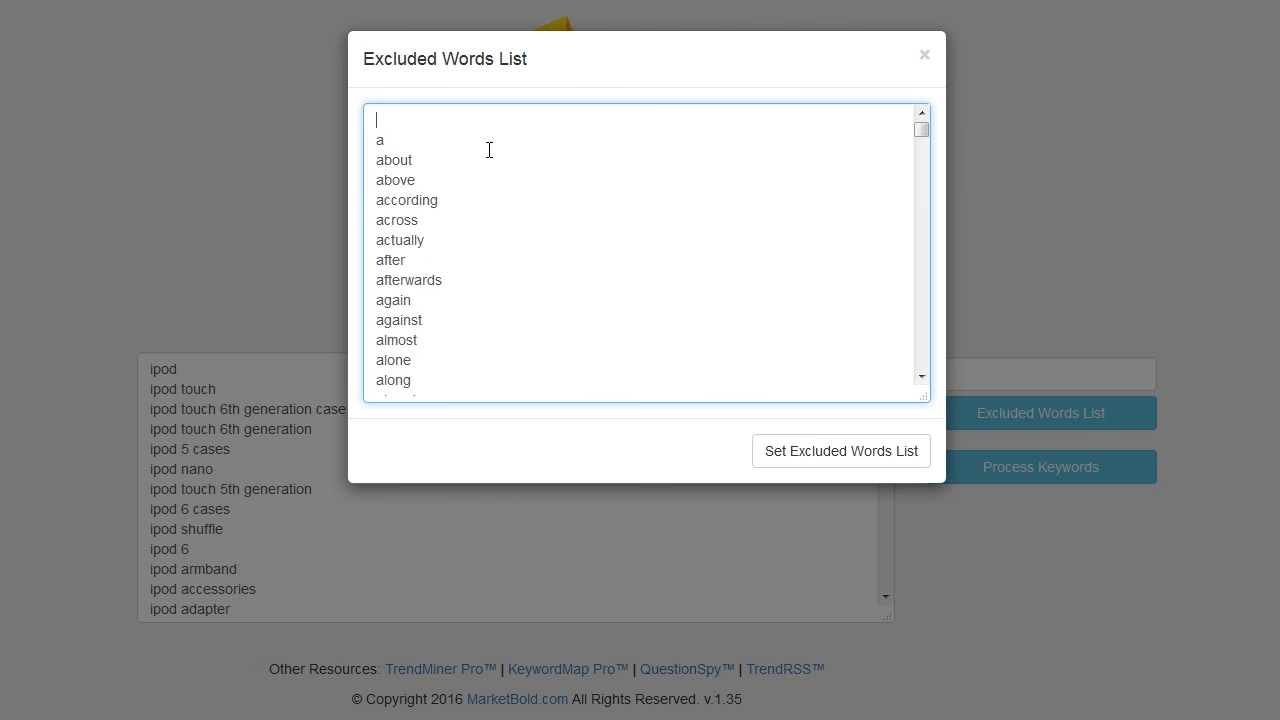
pyautogui.write('ipod')
pyautogui.press('Return')
pyautogui.write('ipods')
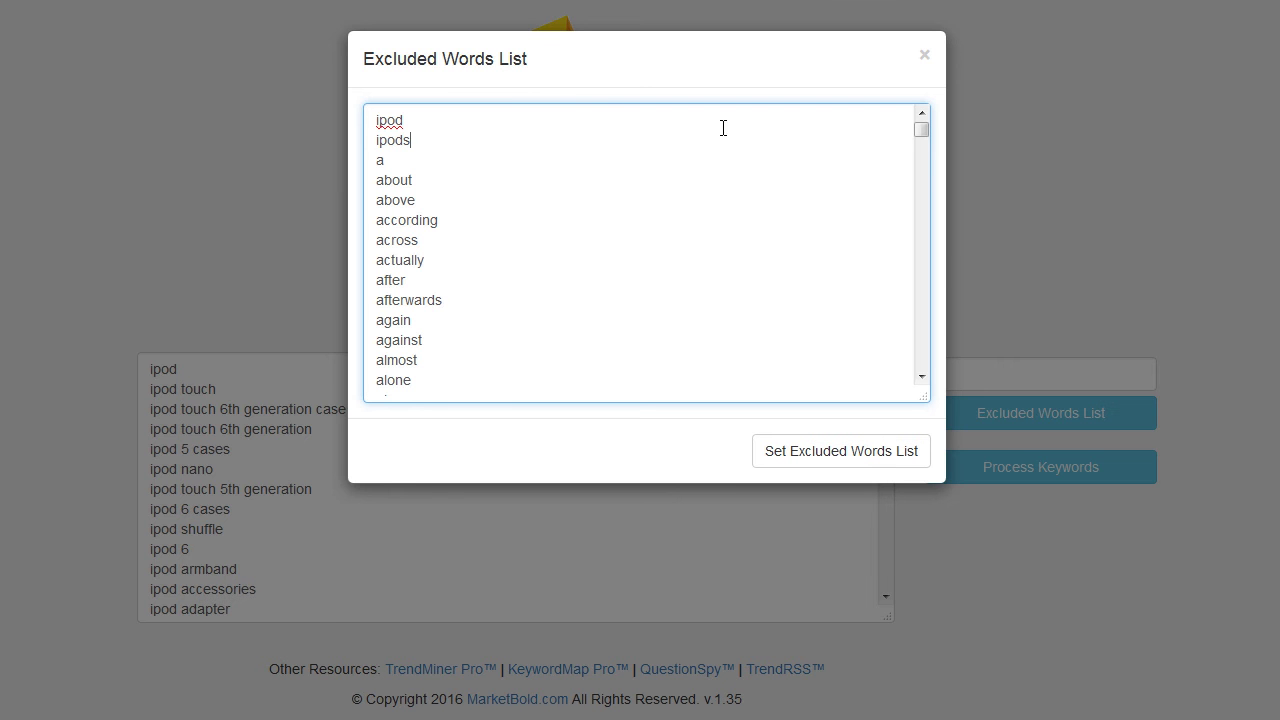
pyautogui.click(926, 57)
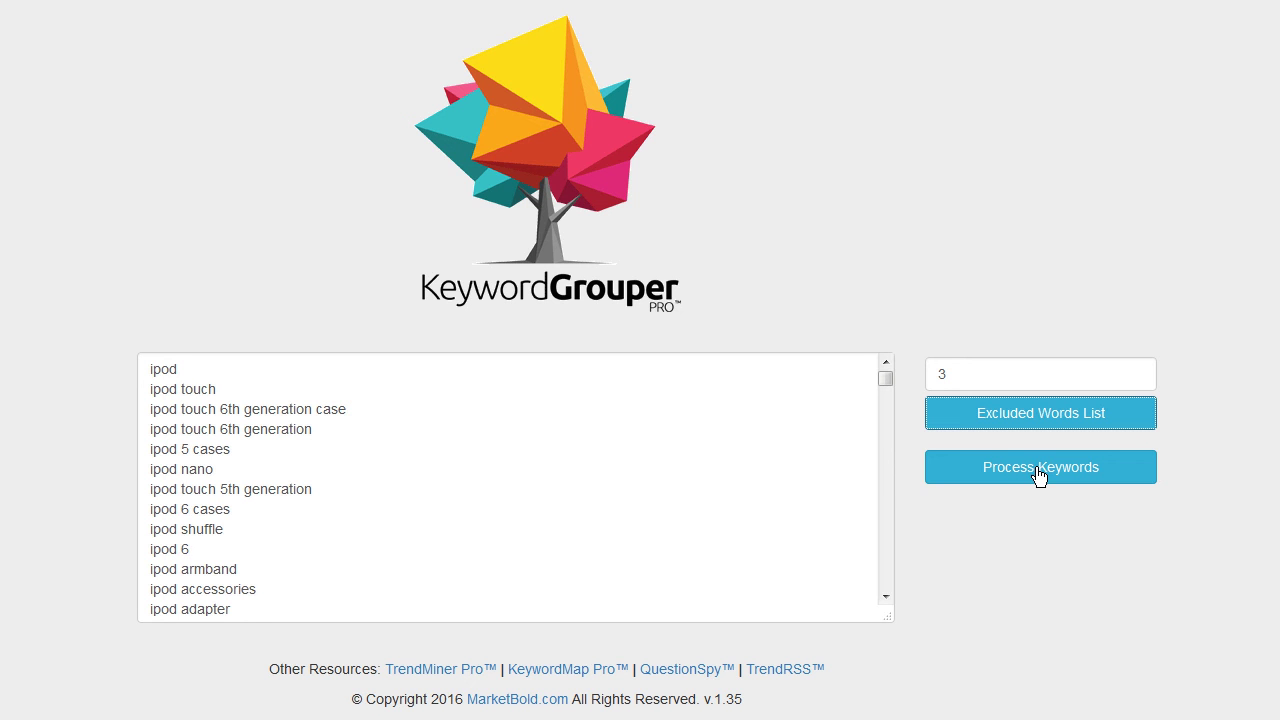
pyautogui.click(1039, 477)
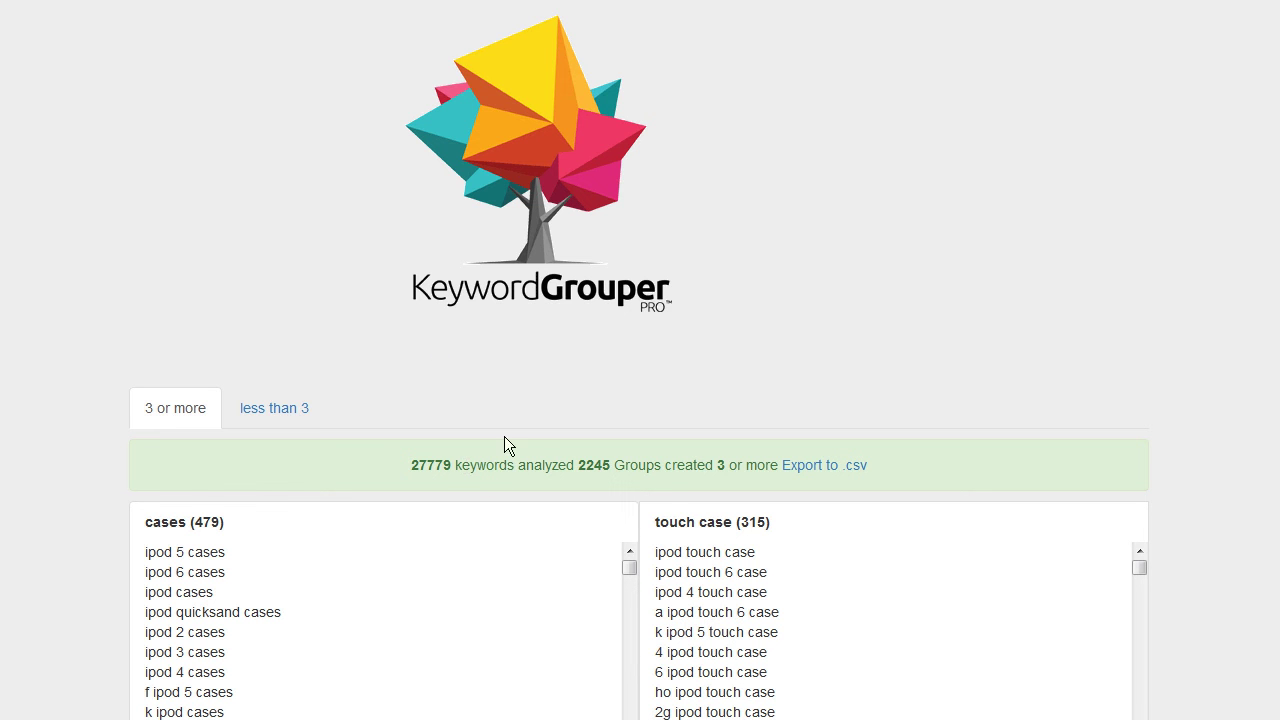
# Step: Examine the number of groups created and the keywords in the headphones and holder groups
pyautogui.moveTo(578, 467); pyautogui.dragTo(608, 468)
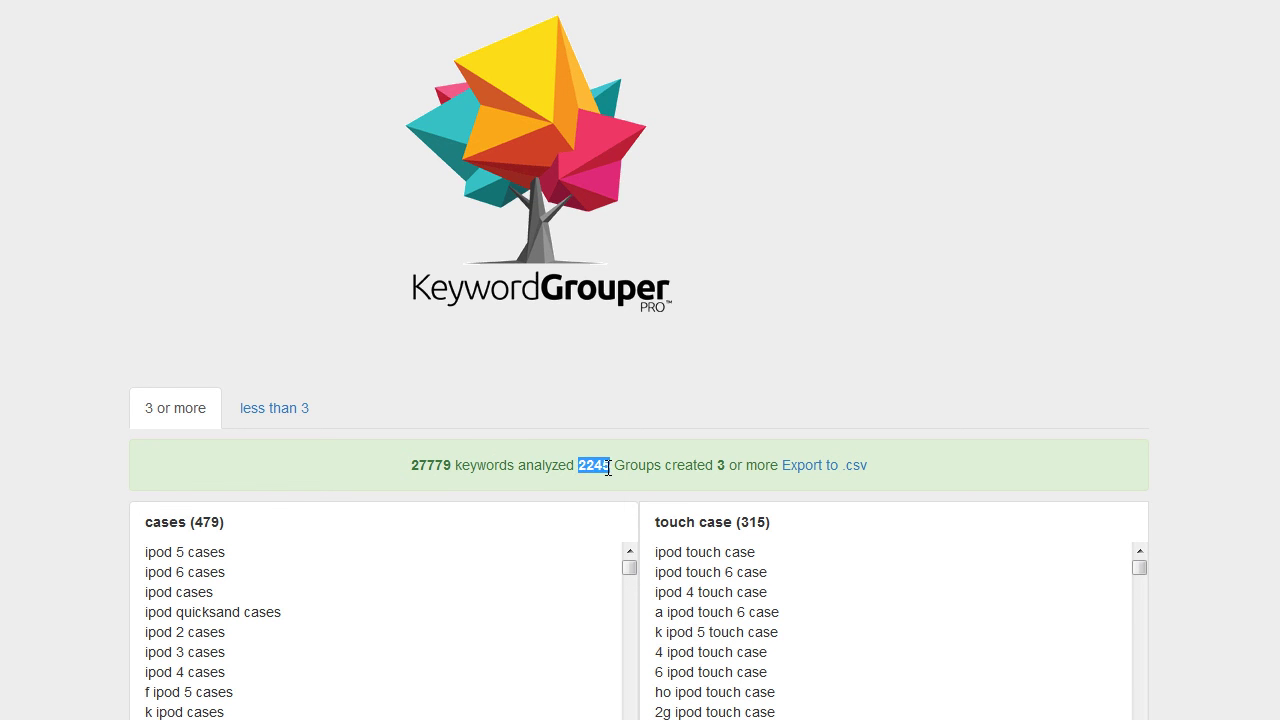
pyautogui.click(712, 465)
pyautogui.moveTo(712, 465)
pyautogui.mouseDown()
pyautogui.moveTo(736, 465)
pyautogui.moveTo(712, 465)
pyautogui.mouseUp()
pyautogui.scroll(-20, 460, 180)
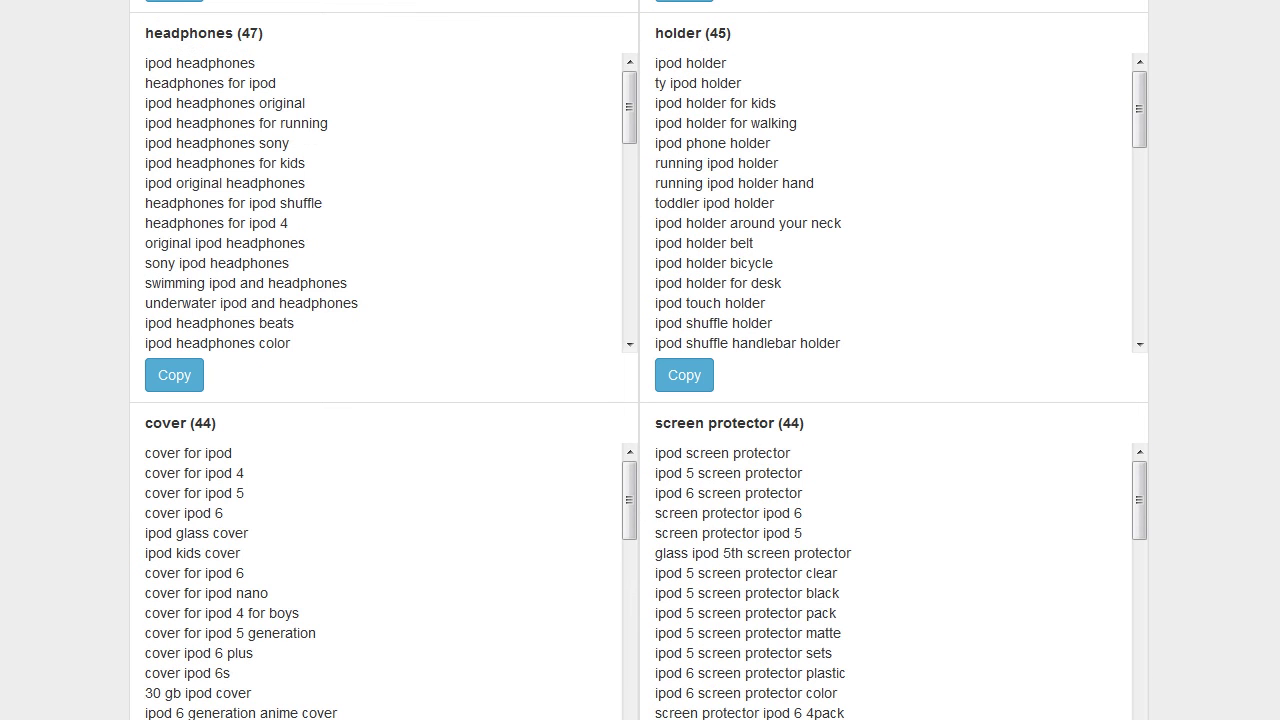
pyautogui.moveTo(147, 62); pyautogui.dragTo(361, 361)
pyautogui.click(410, 250)
pyautogui.moveTo(654, 62); pyautogui.dragTo(868, 373)
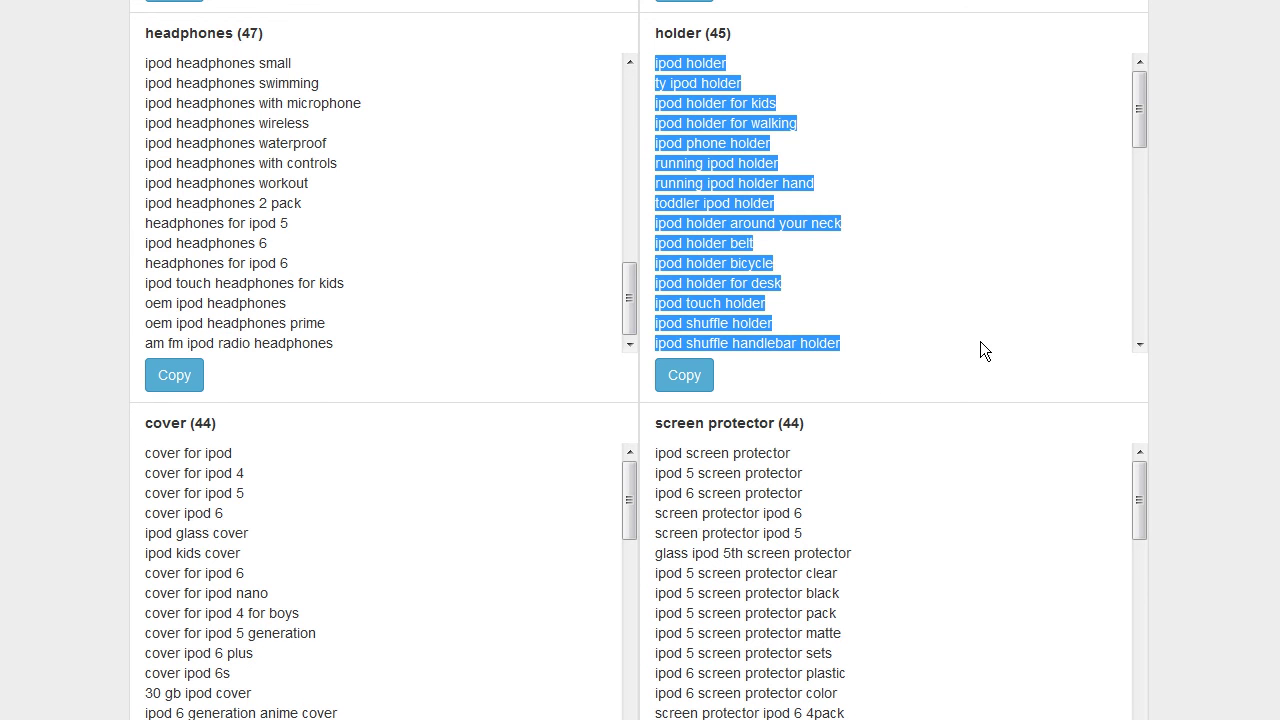
# Step: Look through the smaller keyword groups, from sale and used to pink, speaker dock, cases nike, battery replacement and portable speaker
pyautogui.scroll(-20, 868, 373)
pyautogui.scroll(-5, 680, 250)
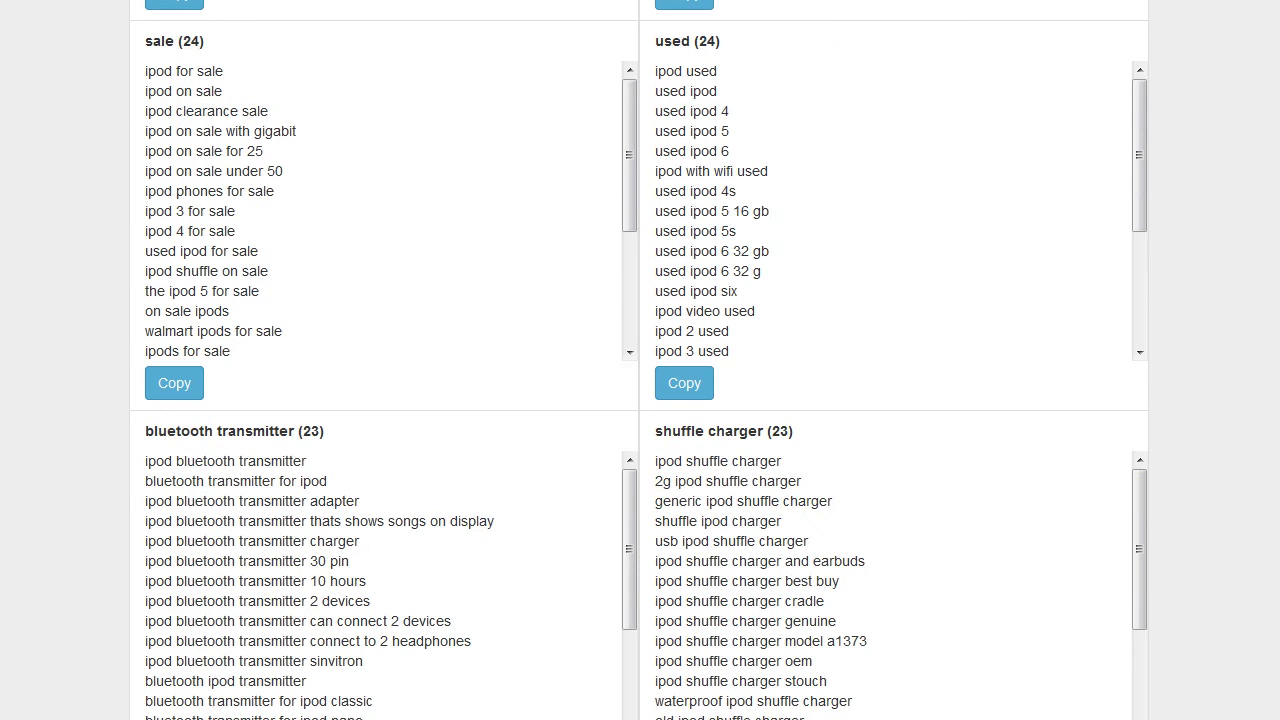
pyautogui.scroll(-1, 680, 250)
pyautogui.scroll(-2, 543, 297)
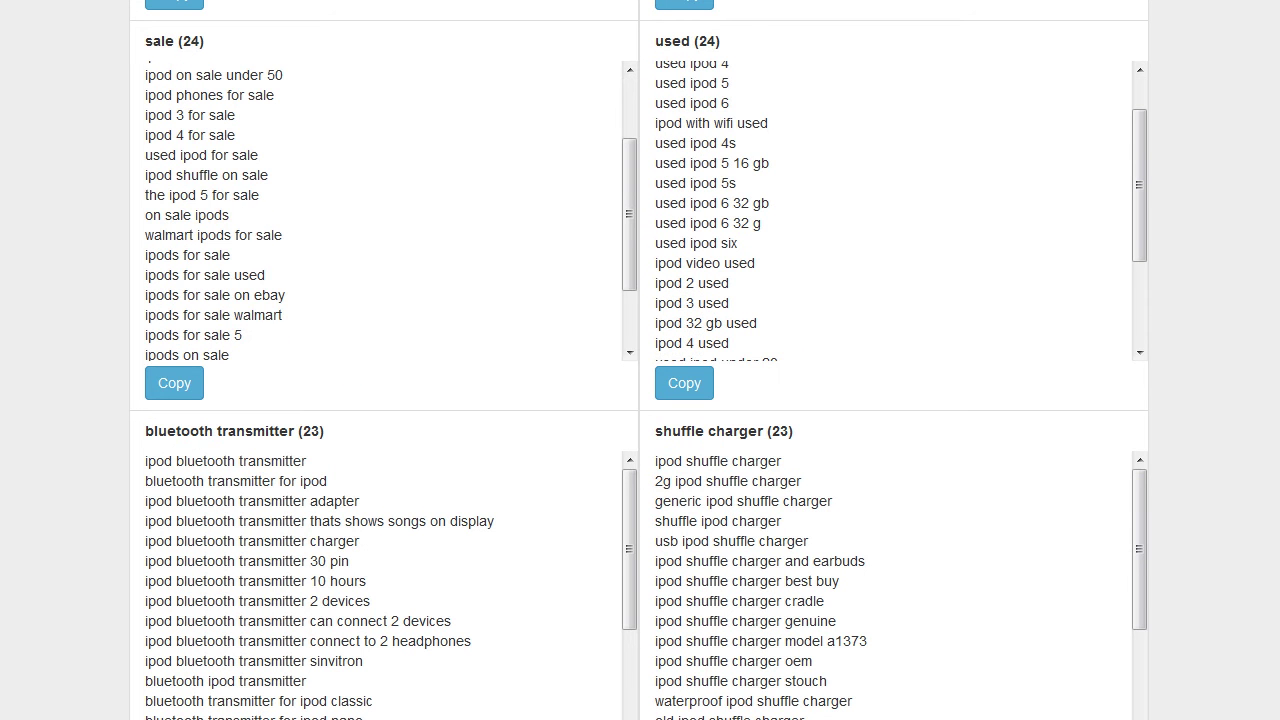
pyautogui.scroll(-10, 1037, 221)
pyautogui.scroll(5, 290, 365)
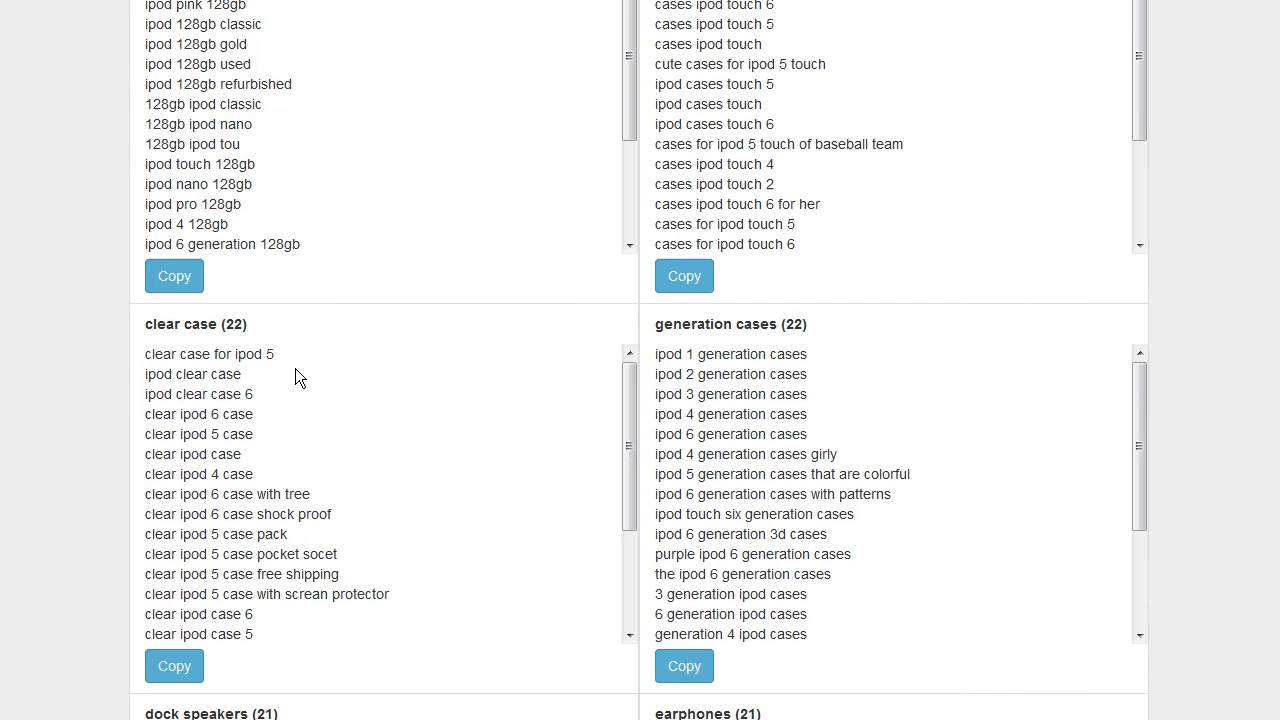
pyautogui.scroll(-3, 465, 360)
pyautogui.scroll(-1, 467, 358)
pyautogui.scroll(-2, 788, 375)
pyautogui.scroll(-9, 646, 451)
pyautogui.scroll(-3, 617, 438)
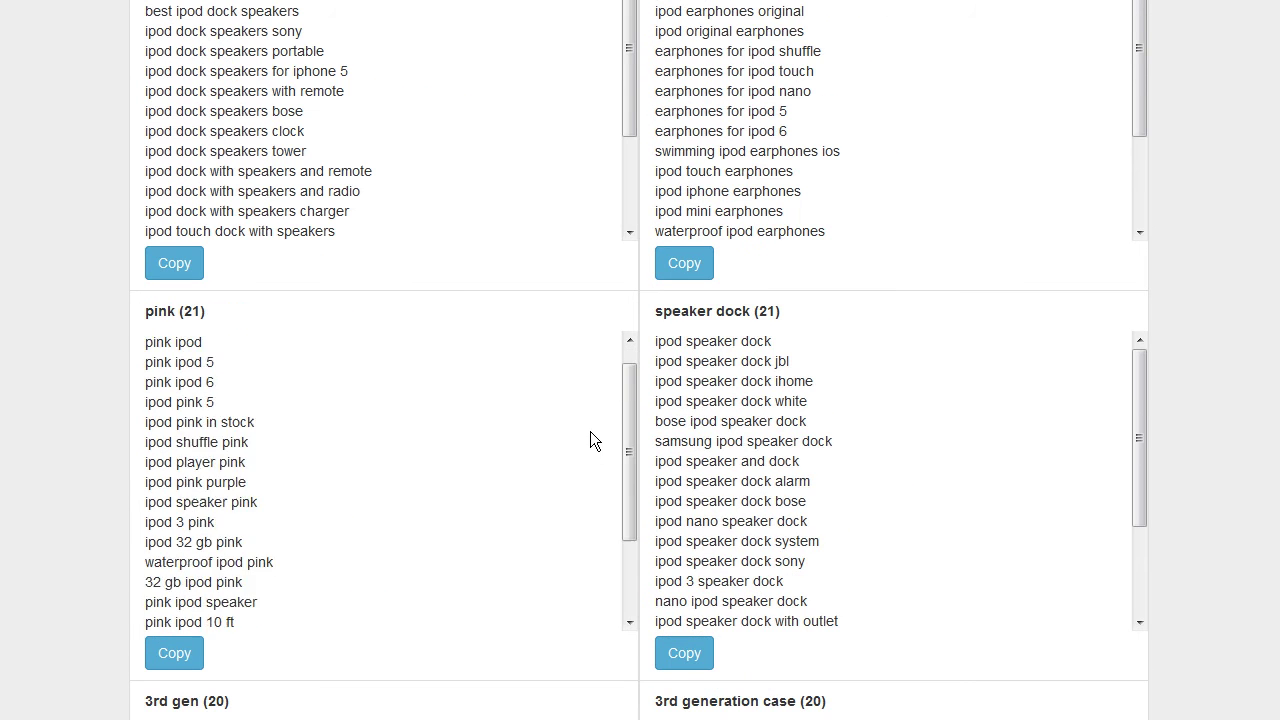
pyautogui.scroll(-3, 826, 429)
pyautogui.scroll(-1, 531, 397)
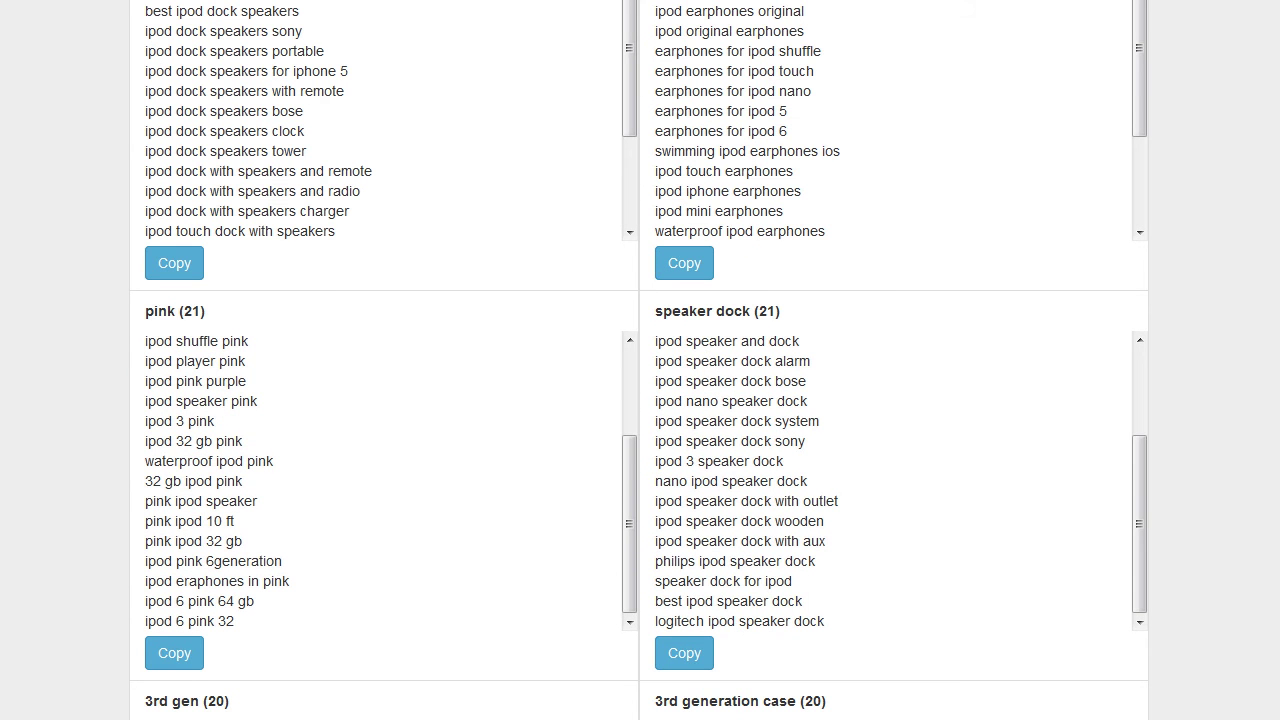
pyautogui.scroll(-5, 640, 360)
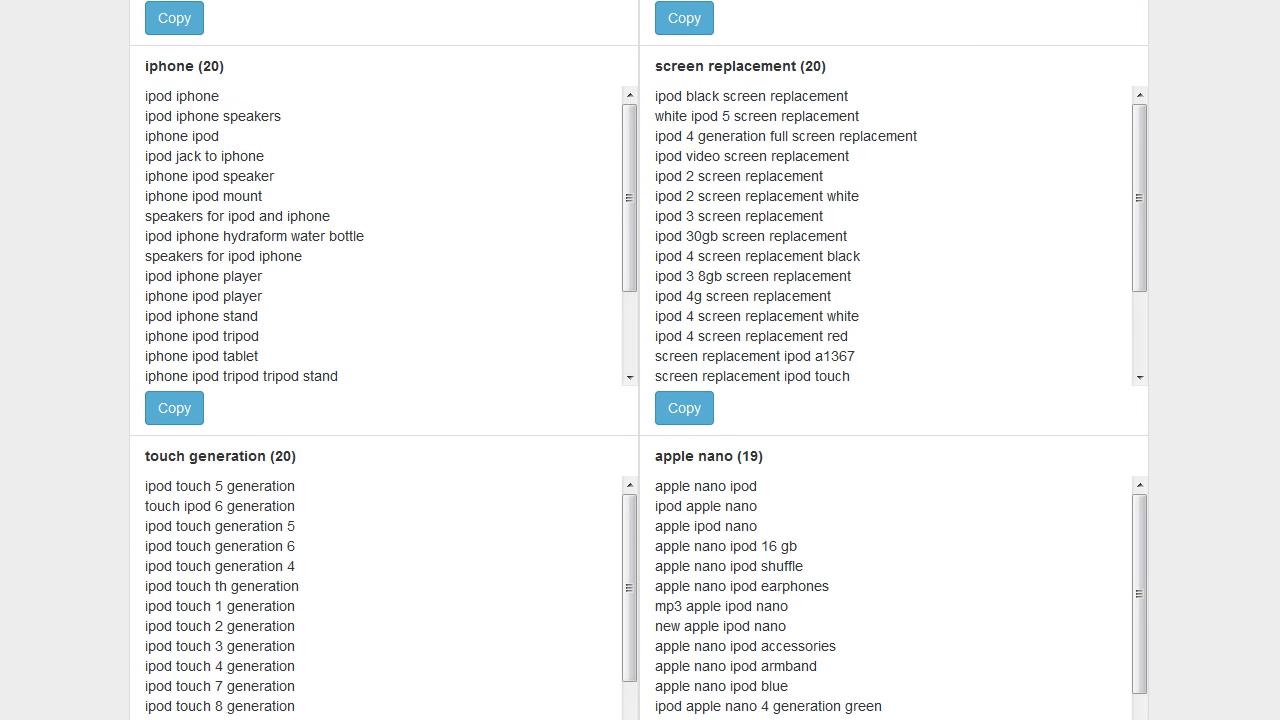
pyautogui.scroll(-5, 640, 360)
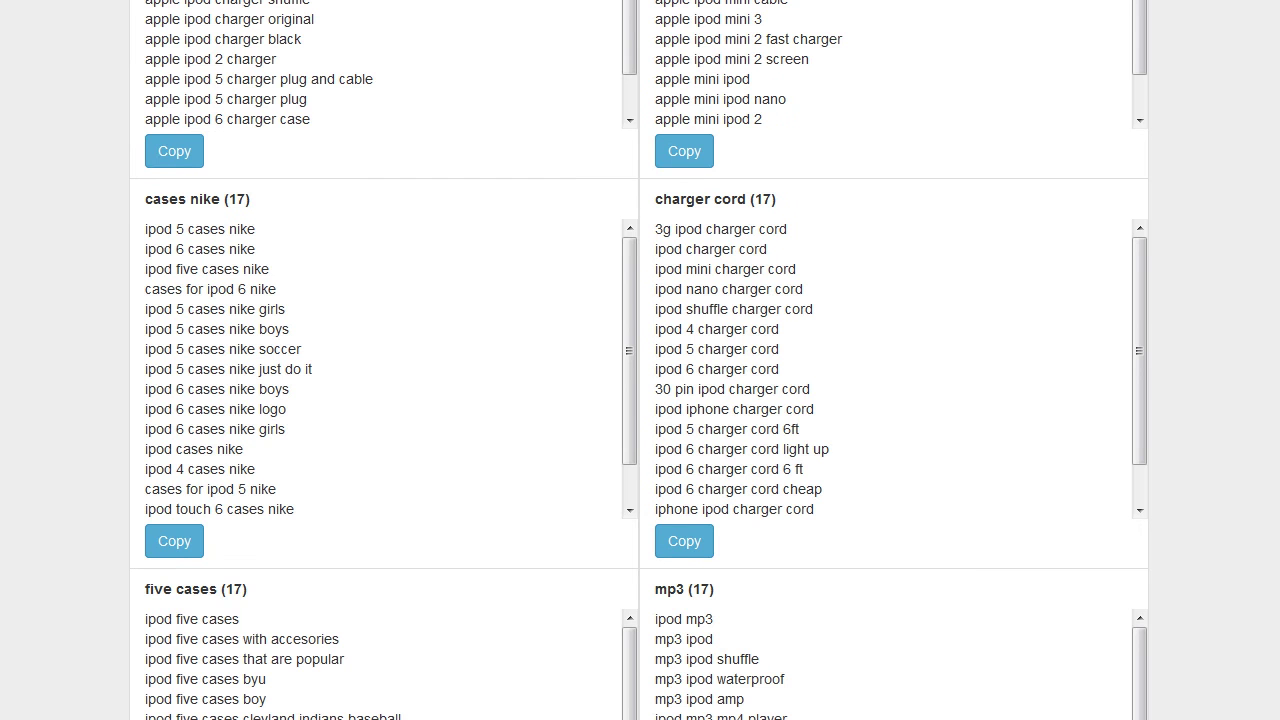
pyautogui.scroll(-5, 640, 360)
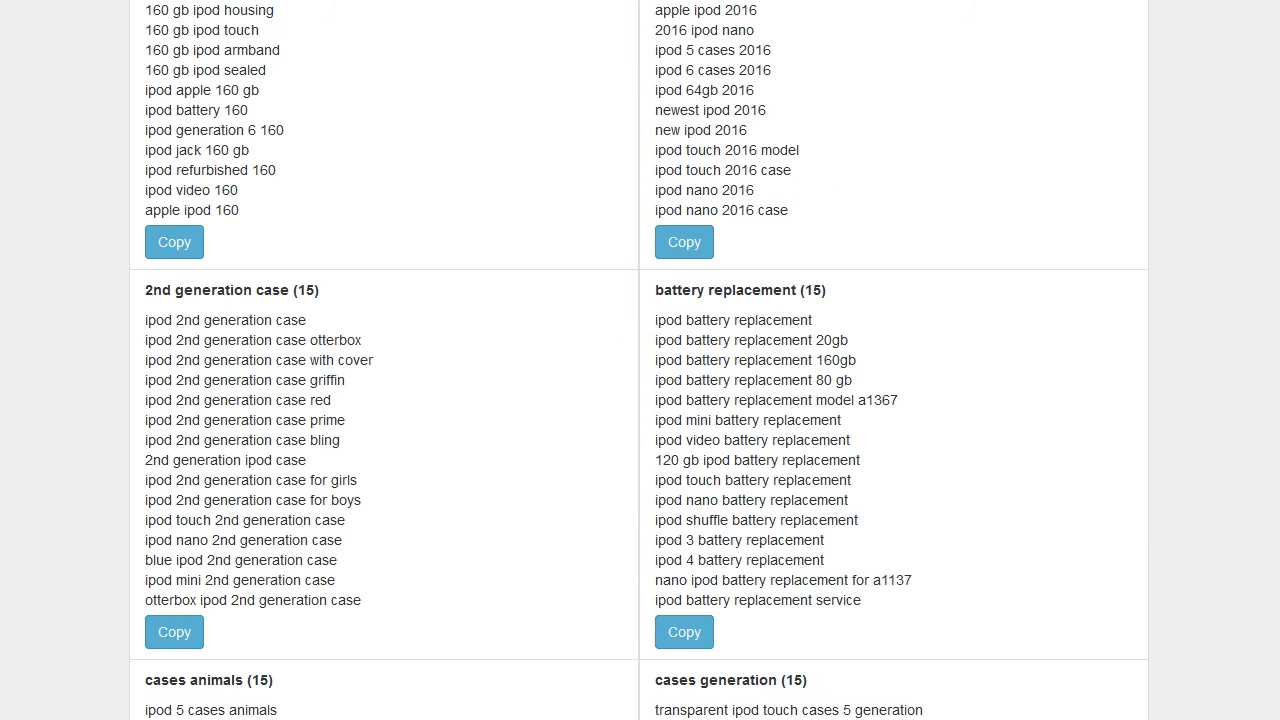
pyautogui.scroll(-15, 640, 360)
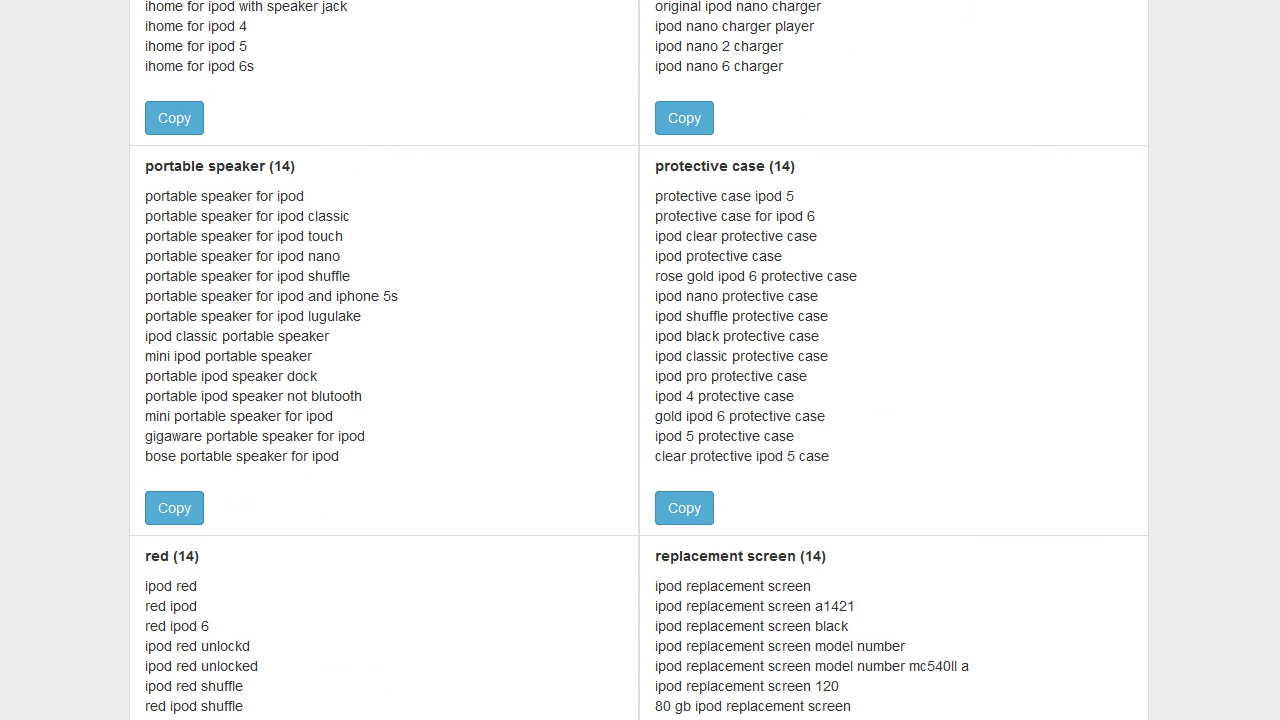
# Step: Look through the remaining keyword groups, from protective case to 3rd generation nano, copying the shuffle generation keywords, and return to the largest case groups
pyautogui.scroll(-10, 640, 360)
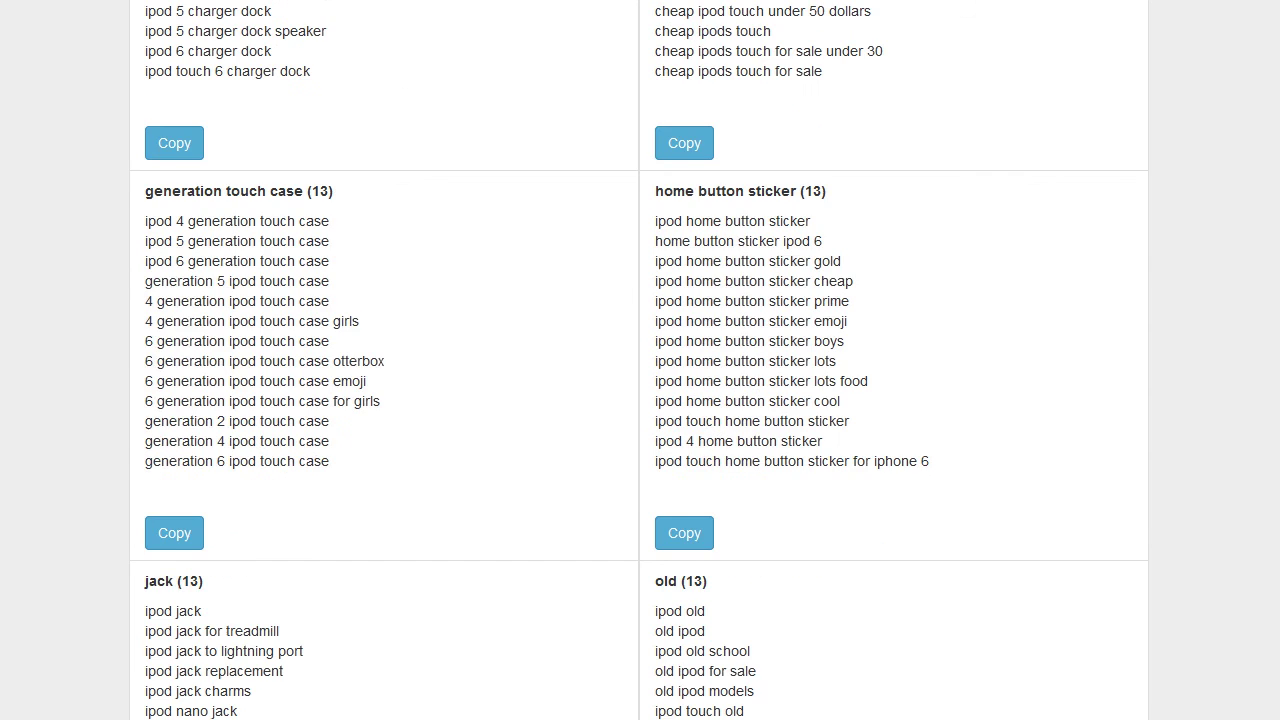
pyautogui.scroll(-10, 640, 360)
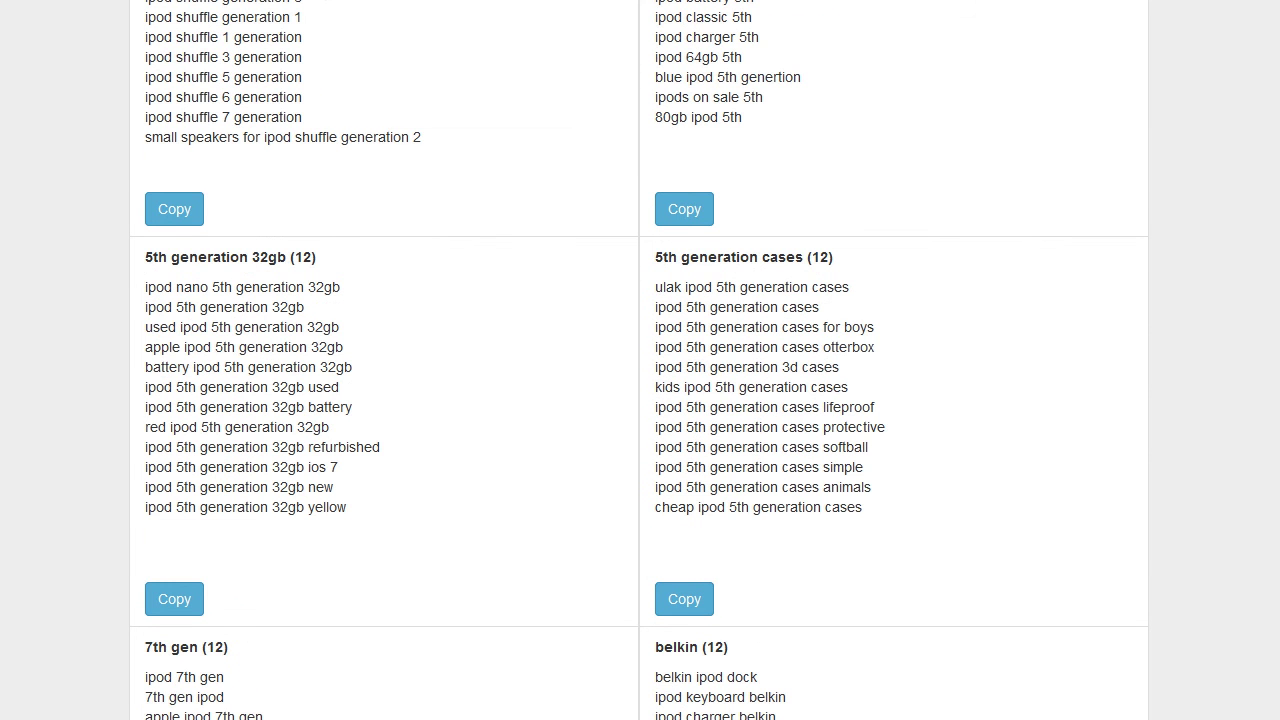
pyautogui.click(177, 212)
pyautogui.scroll(-10, 640, 360)
pyautogui.scroll(-10, 640, 360)
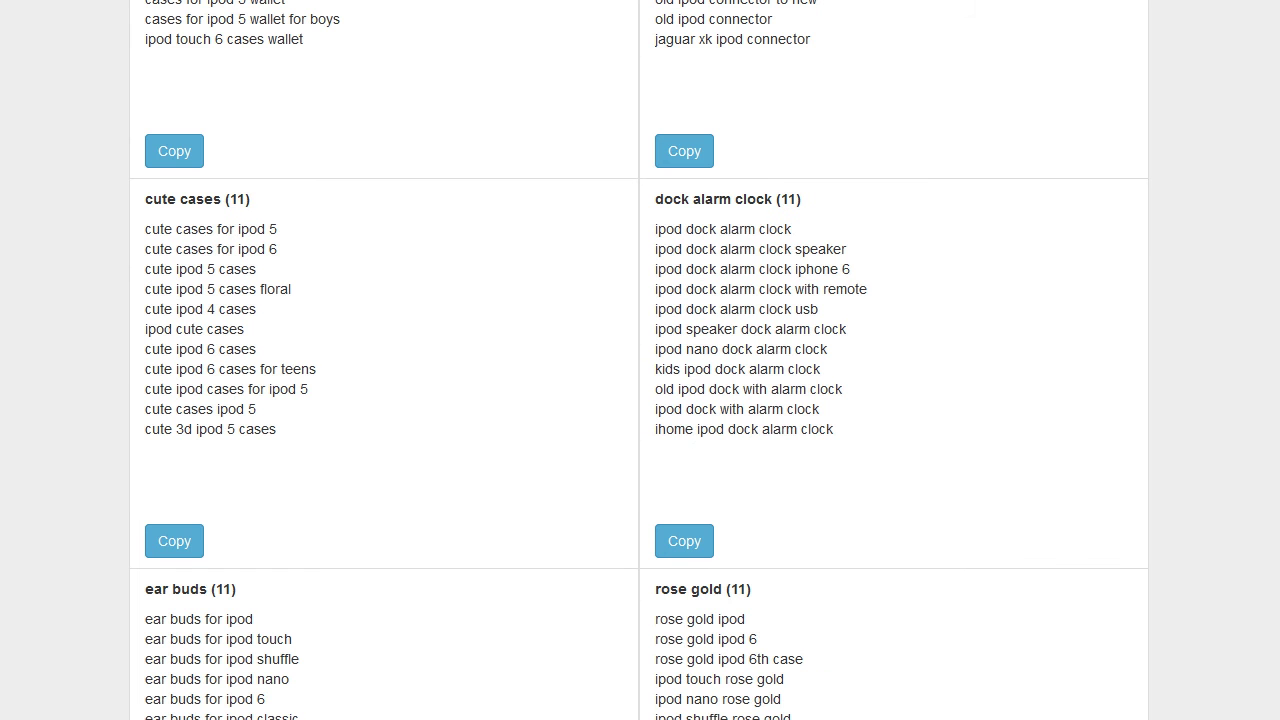
pyautogui.scroll(-10, 640, 360)
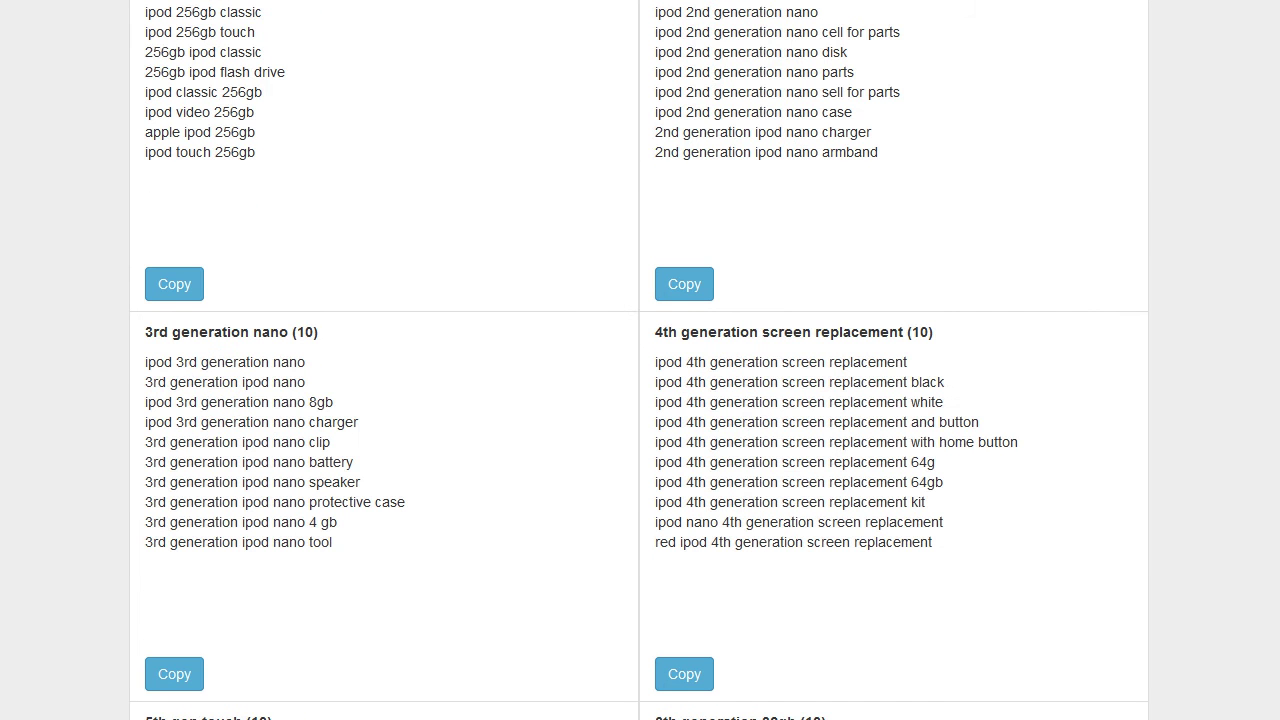
pyautogui.scroll(-20, 640, 360)
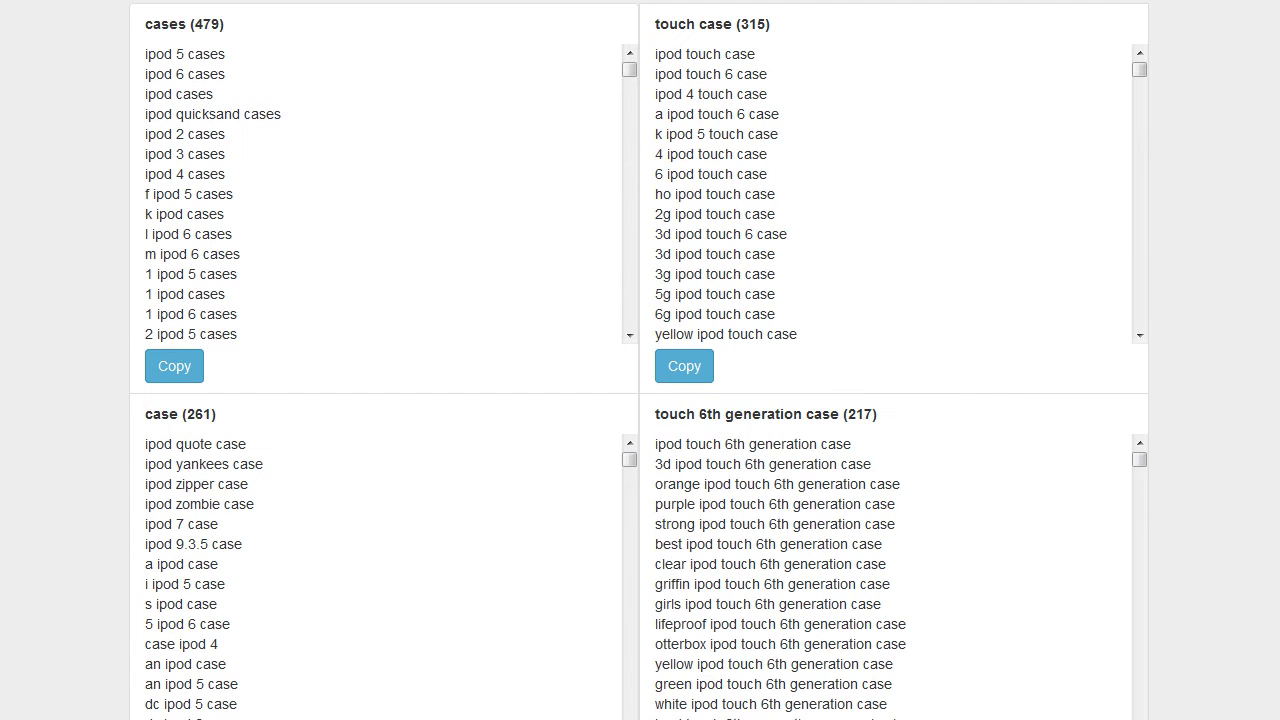
pyautogui.scroll(5, 651, 207)
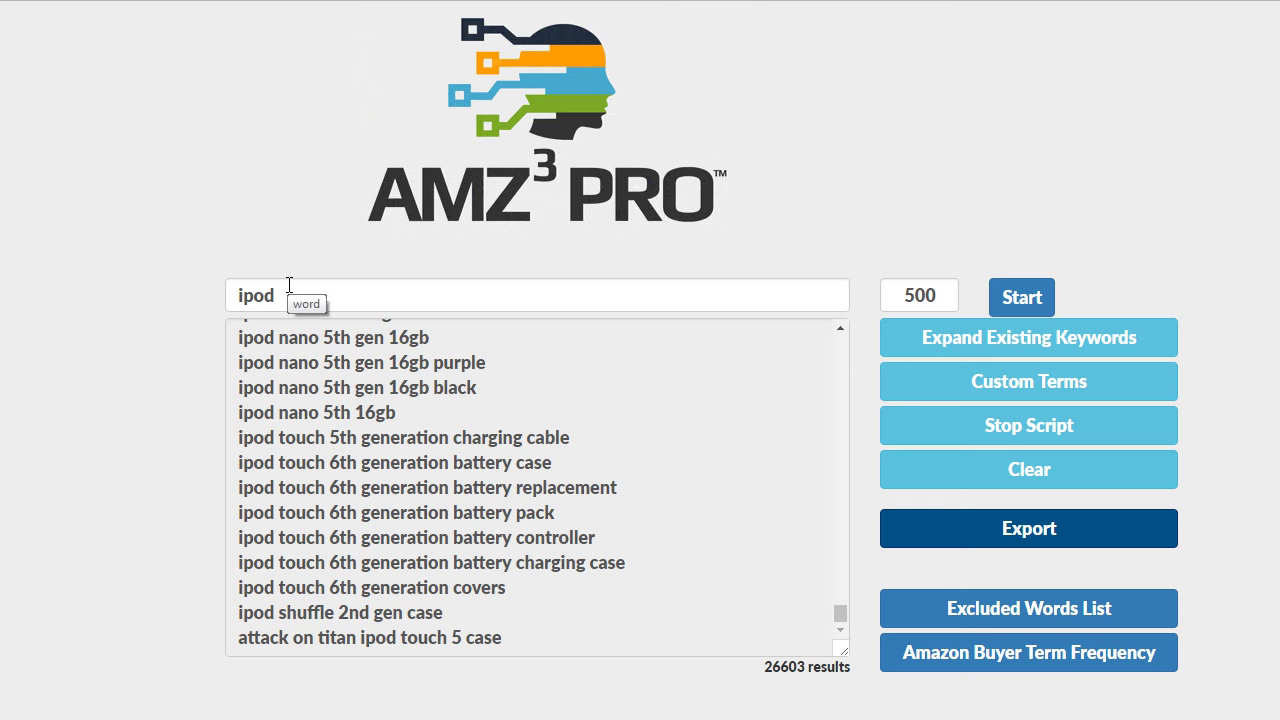
# Step: Back in AMZ3 Pro, examine the generated ipod keywords at several points in the latter half of the results list
pyautogui.moveTo(839, 613)
pyautogui.mouseDown()
pyautogui.moveTo(839, 343)
pyautogui.moveTo(852, 398)
pyautogui.moveTo(847, 634)
pyautogui.mouseUp()
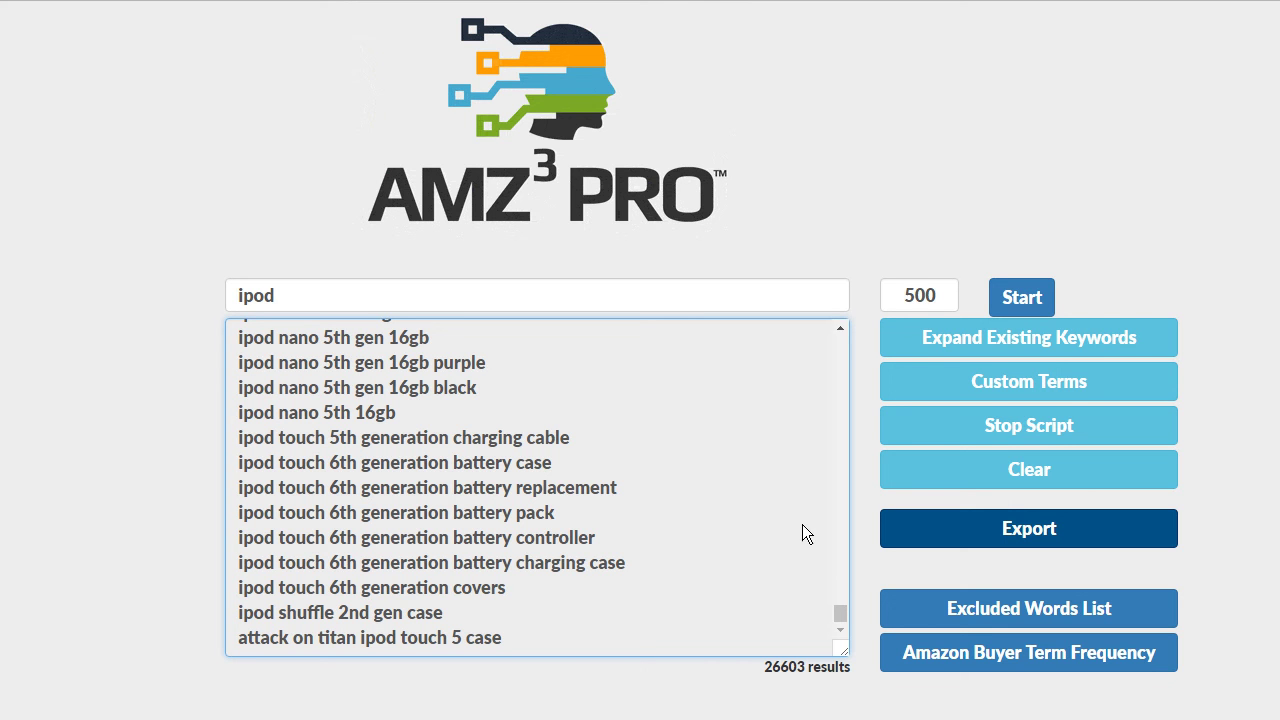
pyautogui.moveTo(845, 612); pyautogui.dragTo(830, 534)
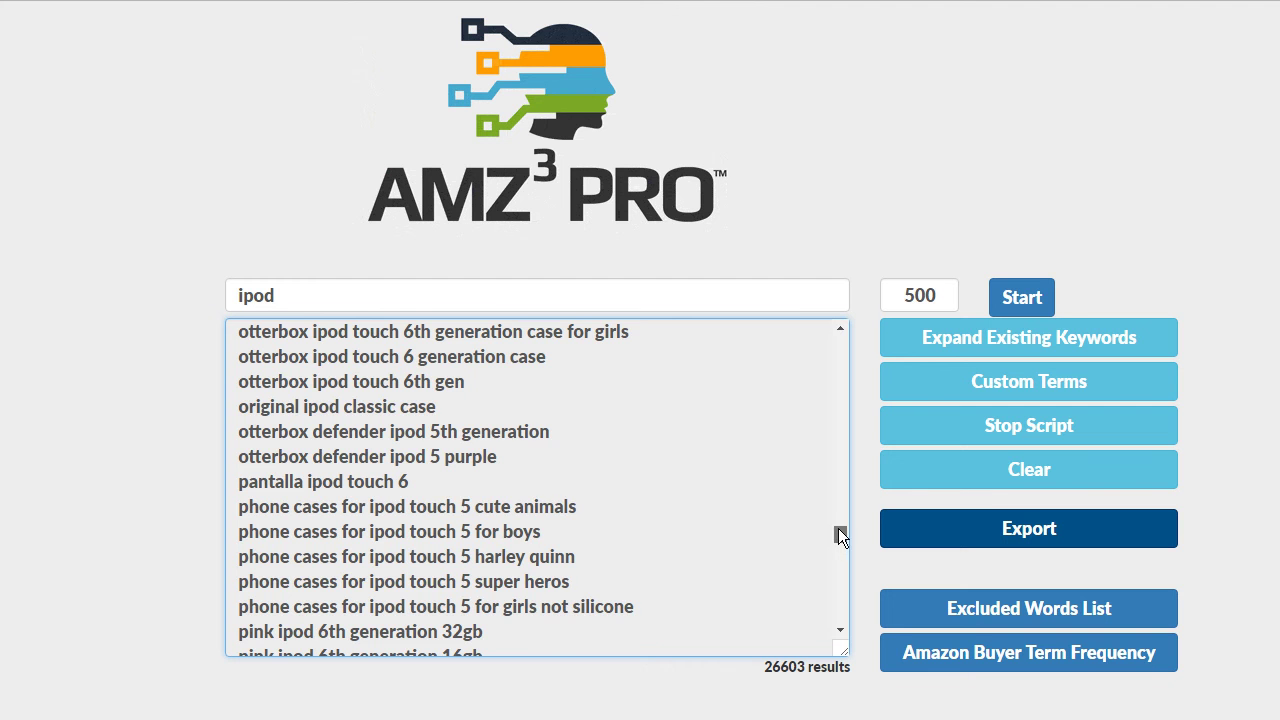
pyautogui.moveTo(830, 534); pyautogui.dragTo(839, 527)
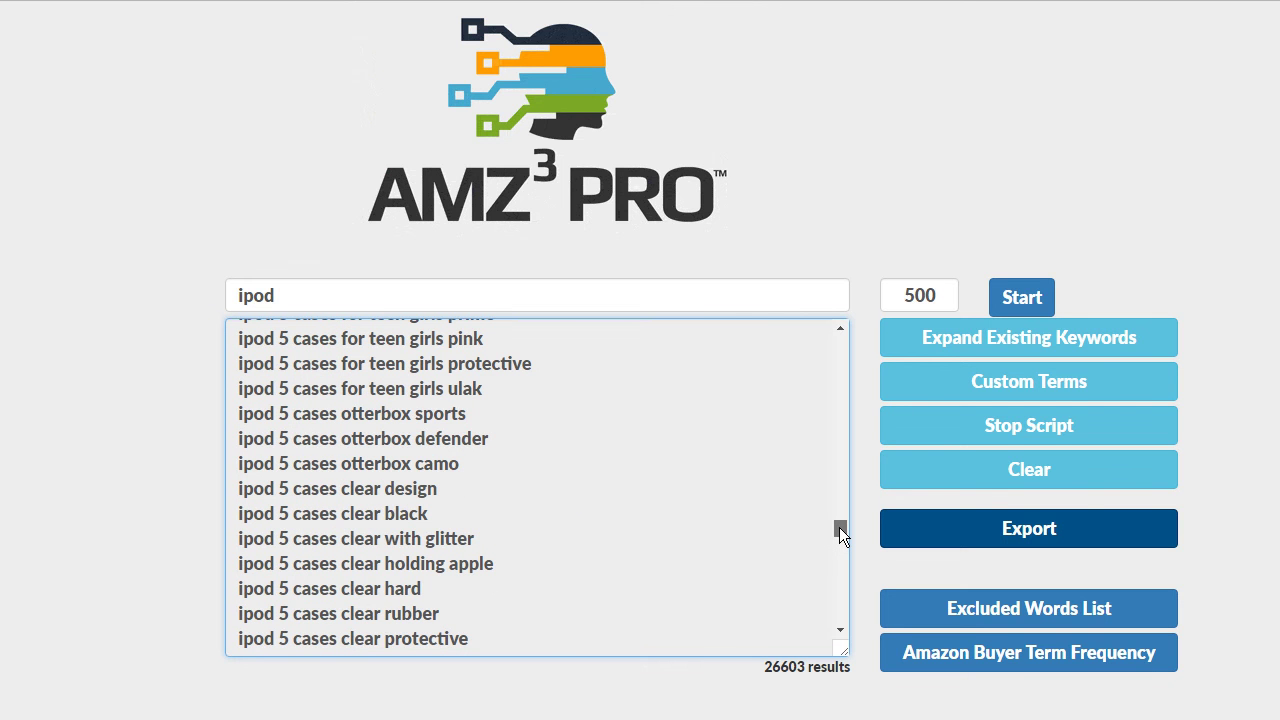
pyautogui.moveTo(839, 527); pyautogui.dragTo(838, 534)
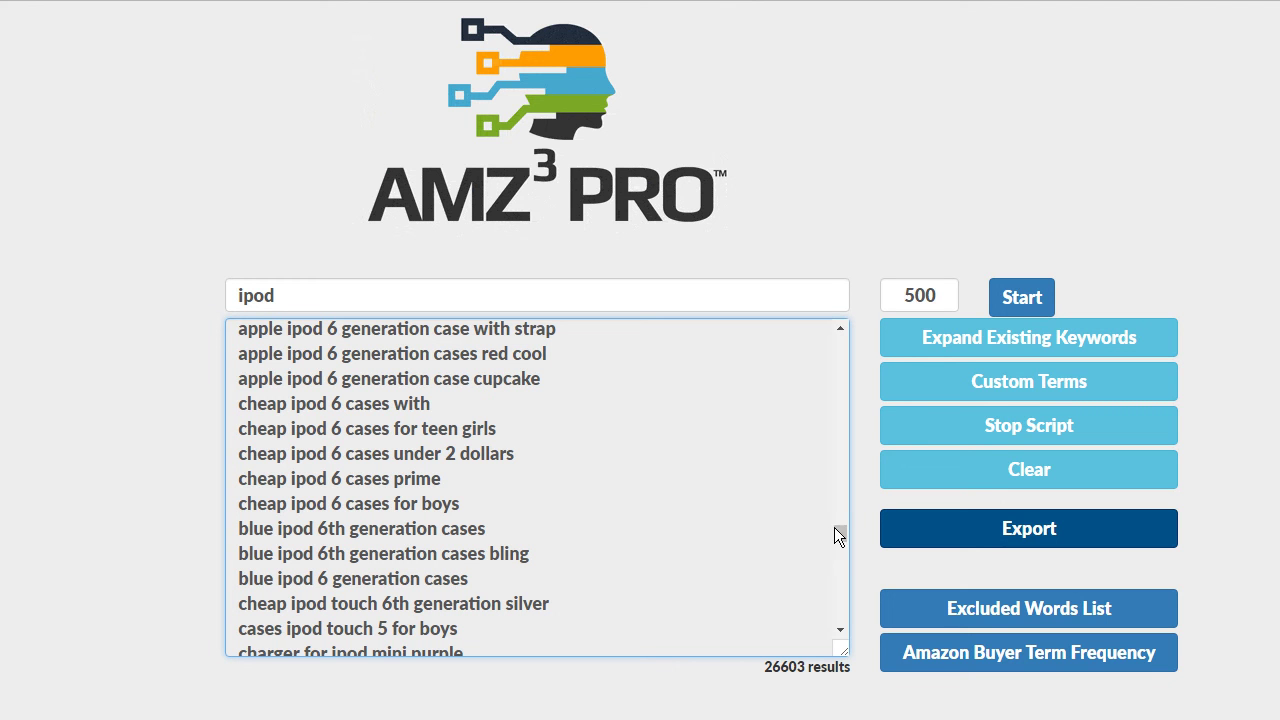
pyautogui.scroll(5, 780, 548)
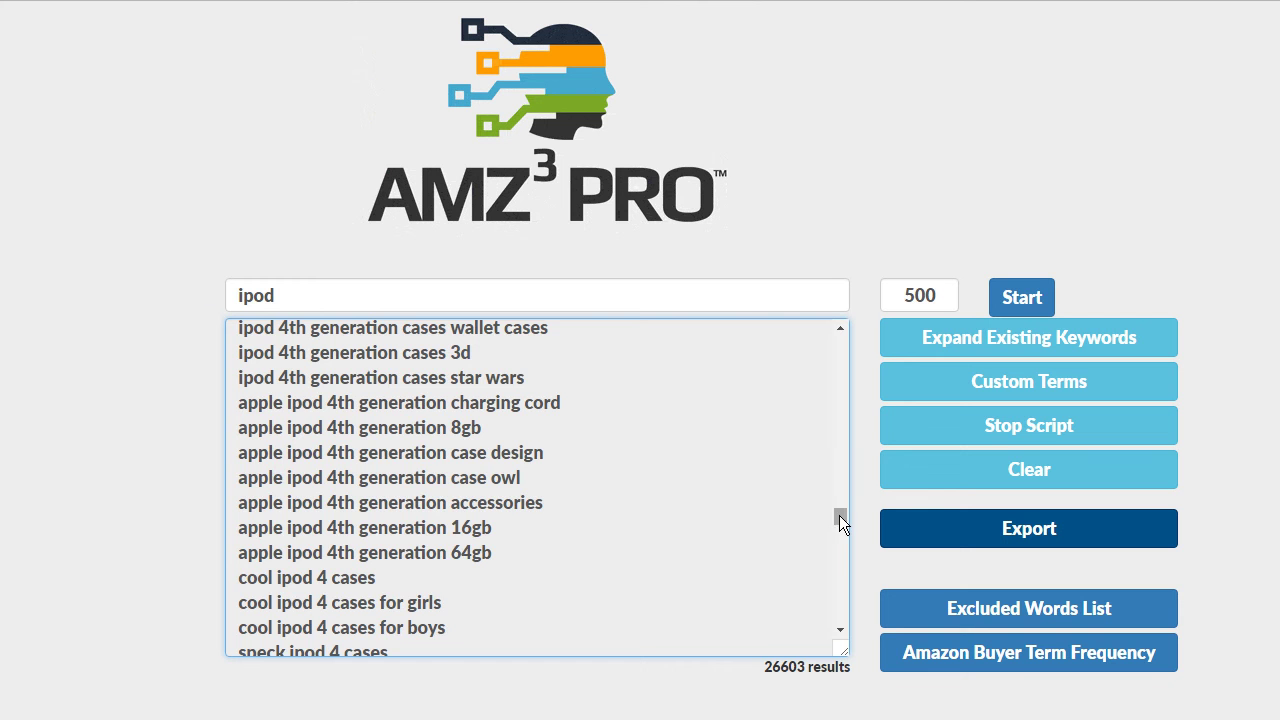
pyautogui.moveTo(839, 510); pyautogui.dragTo(839, 492)
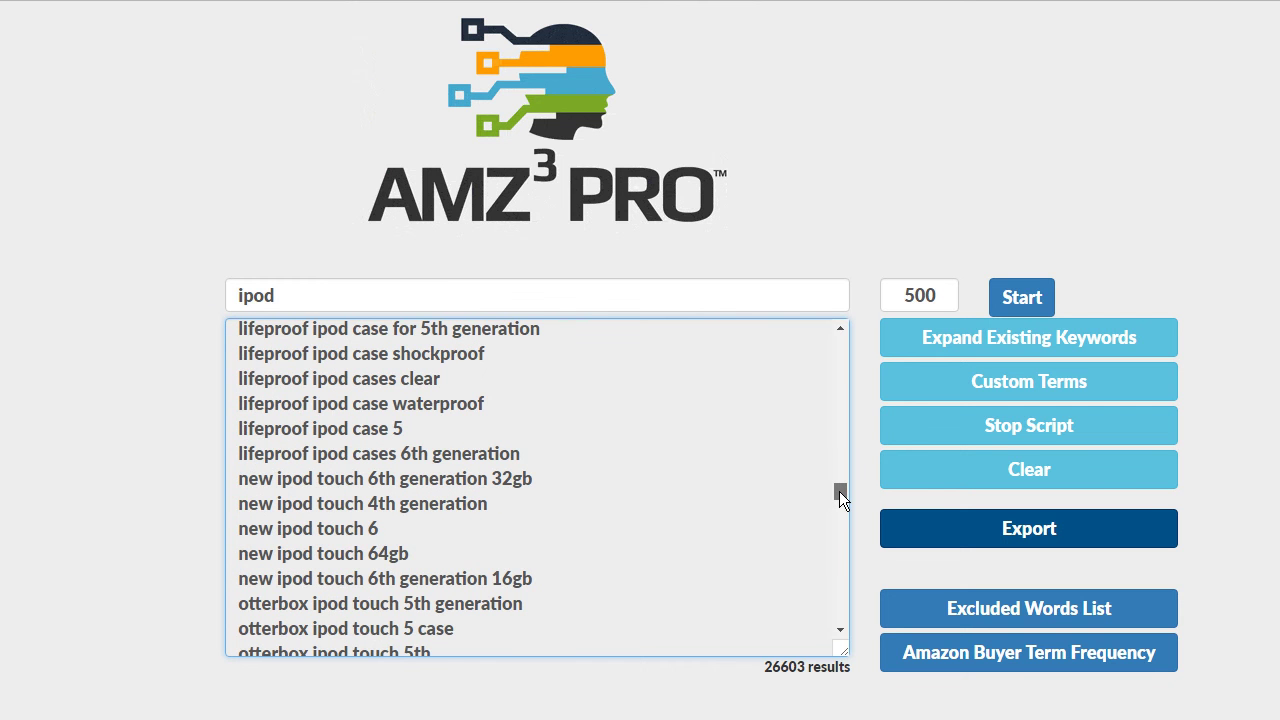
pyautogui.moveTo(839, 491); pyautogui.dragTo(841, 486)
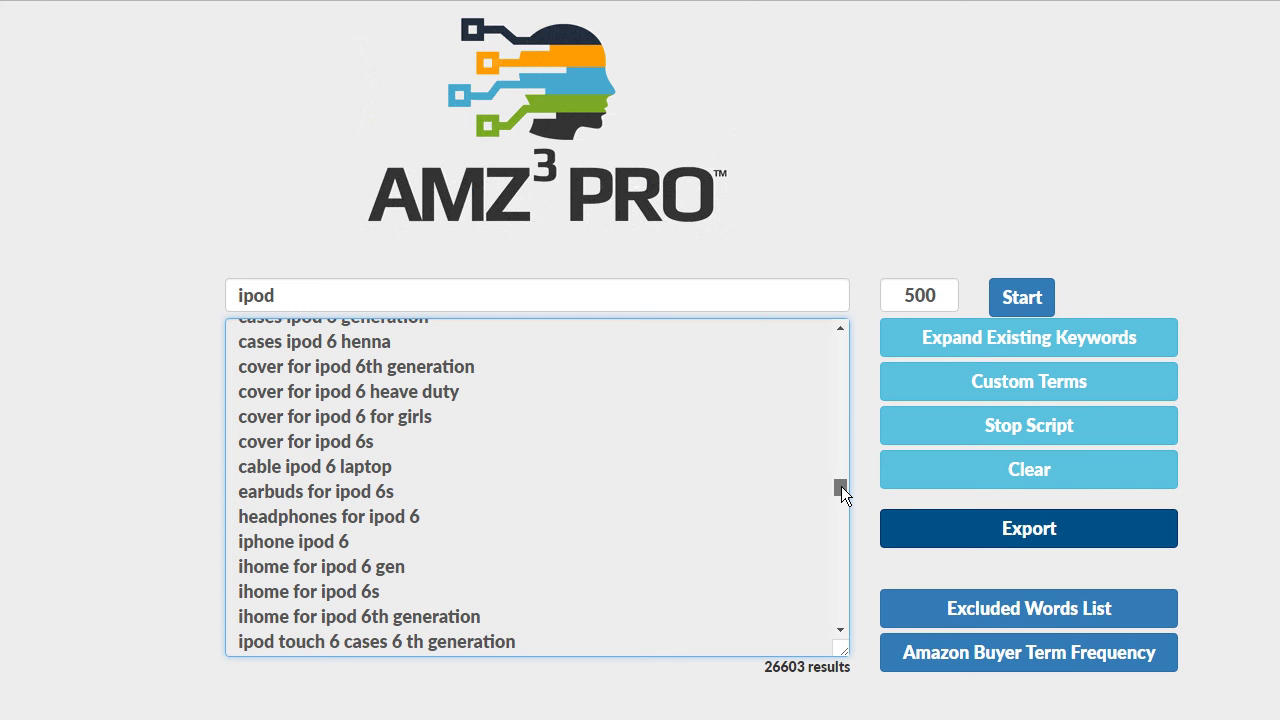
pyautogui.moveTo(841, 486); pyautogui.dragTo(839, 499)
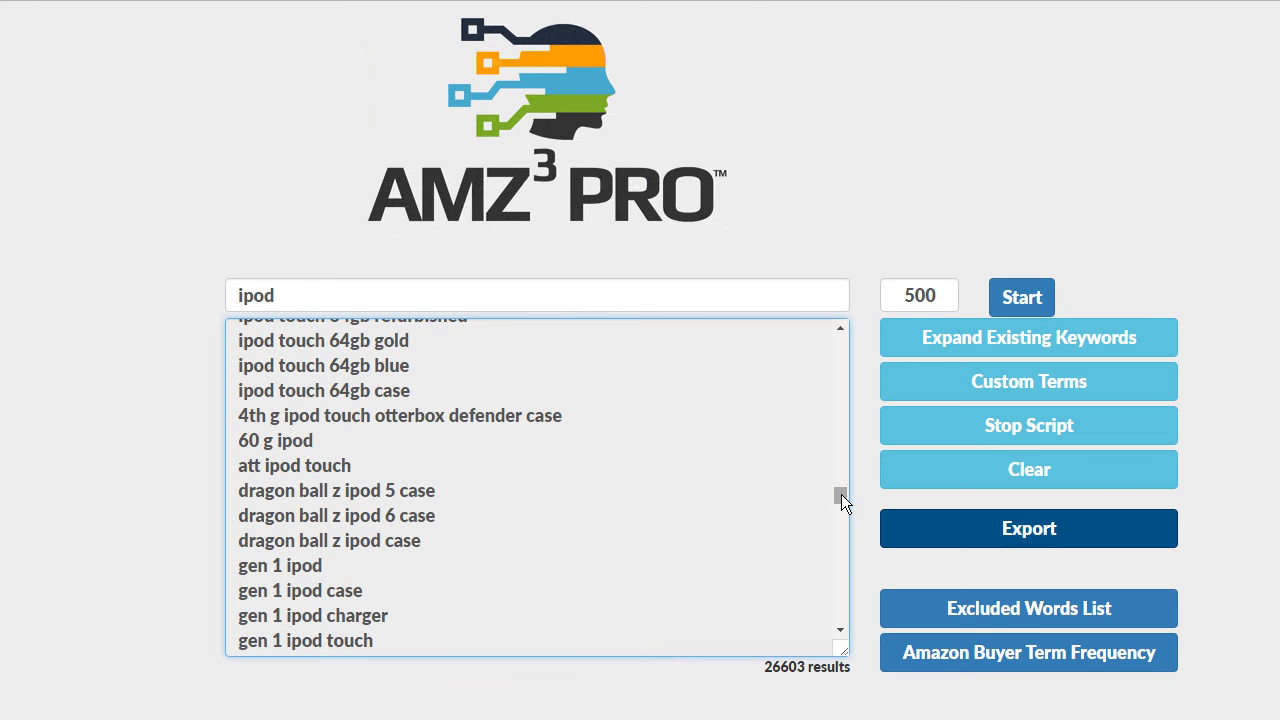